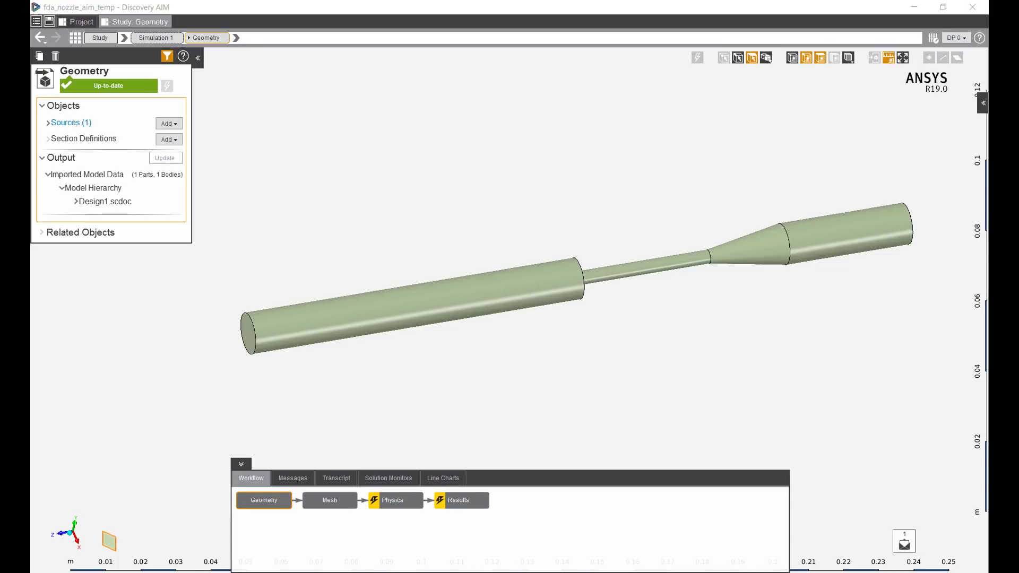
Add a Face Sizing control of 0.5 mm on the wide upstream cylinder face.
click(330, 502)
middle_drag(547, 319, 549, 276)
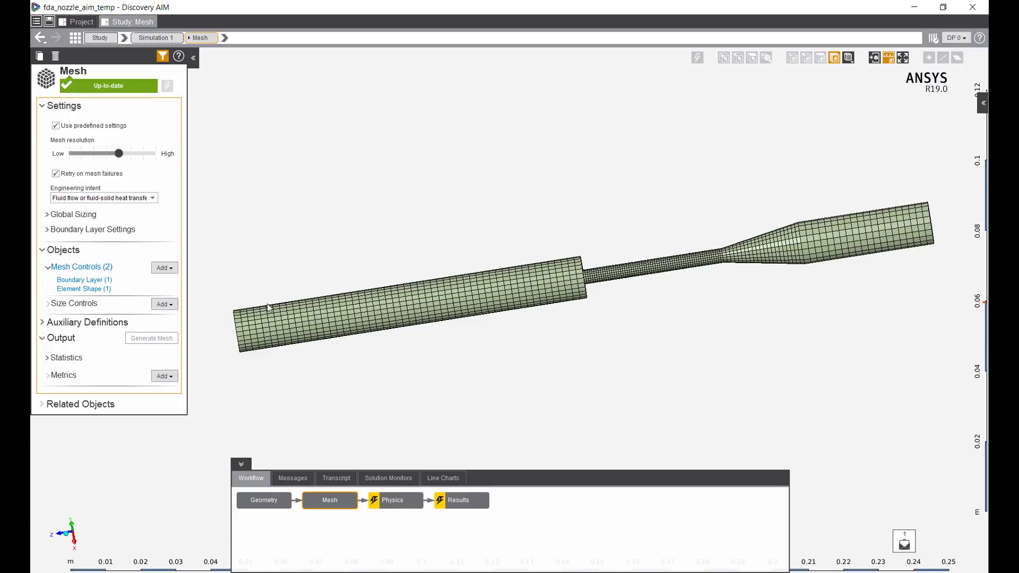
click(164, 304)
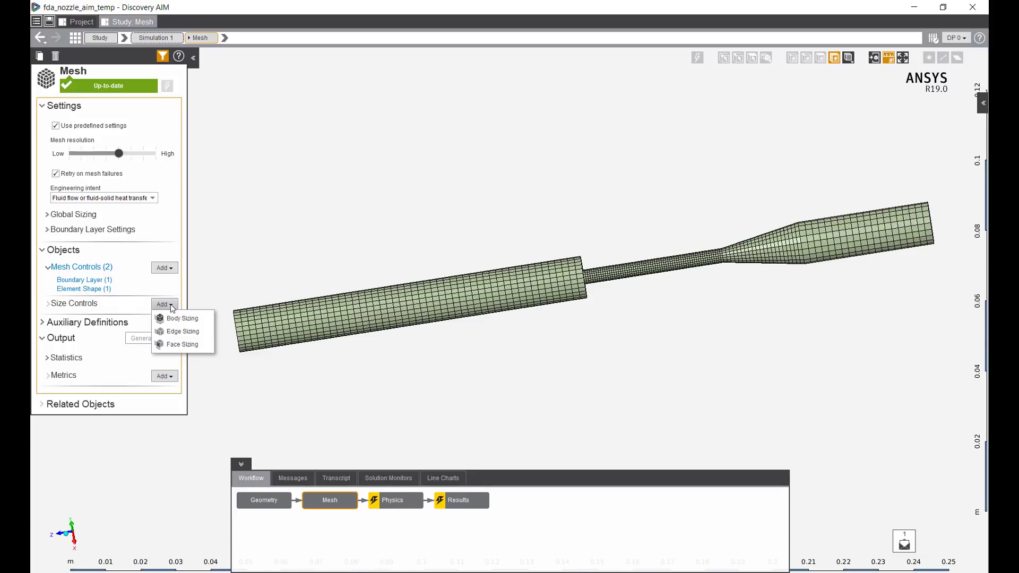
click(180, 344)
click(404, 307)
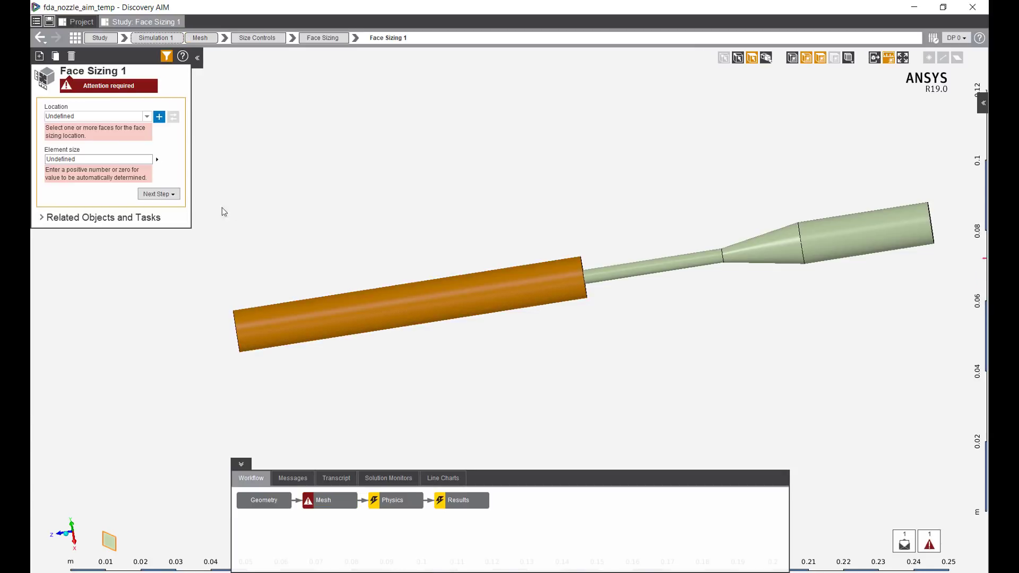
click(159, 116)
click(87, 143)
click(87, 142)
text(0.5mm)
key(Return)
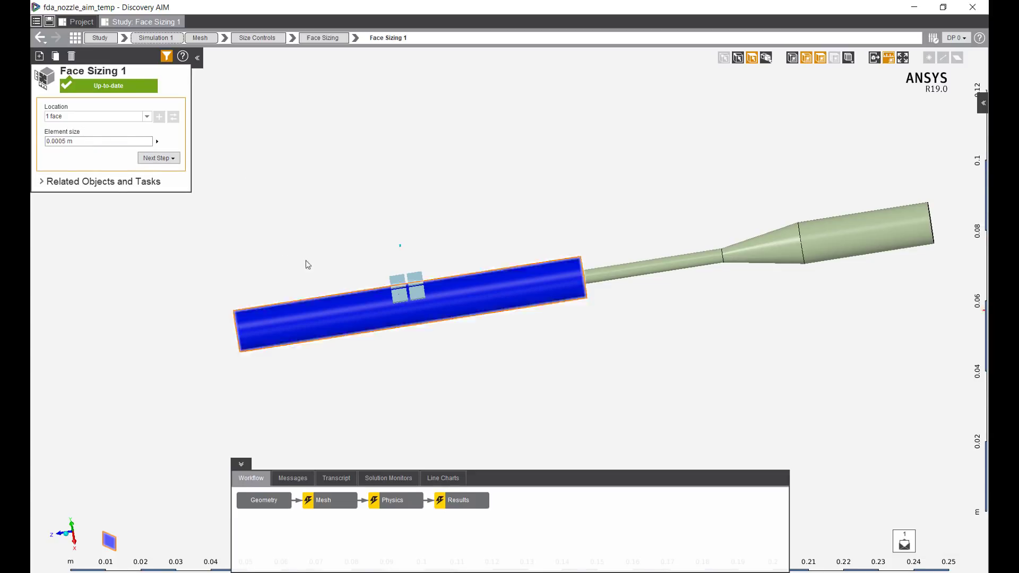
Regenerate the mesh and inspect the finer elements on the upstream cylinder.
right_click(286, 218)
click(320, 271)
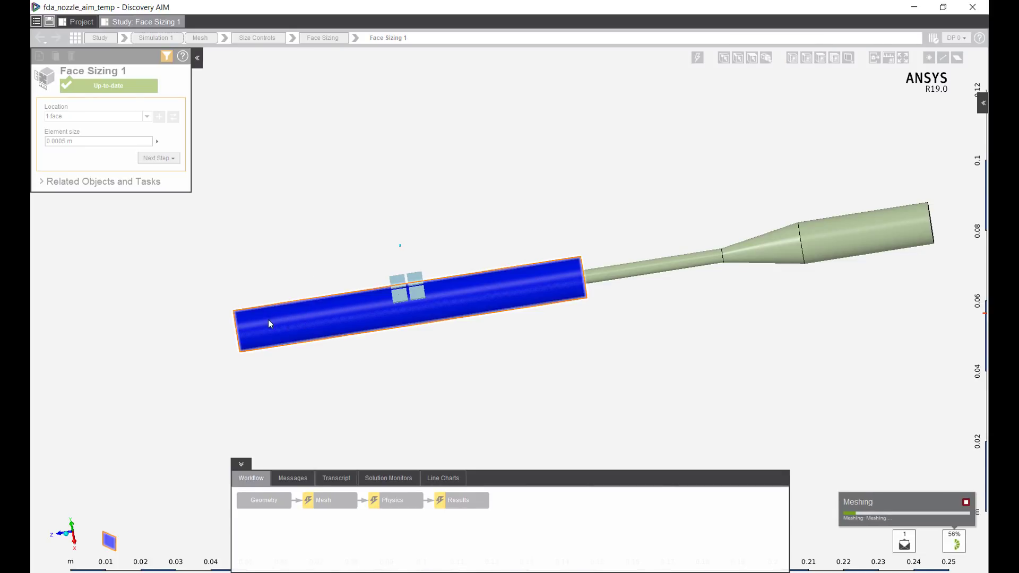
middle_drag(365, 370, 450, 343)
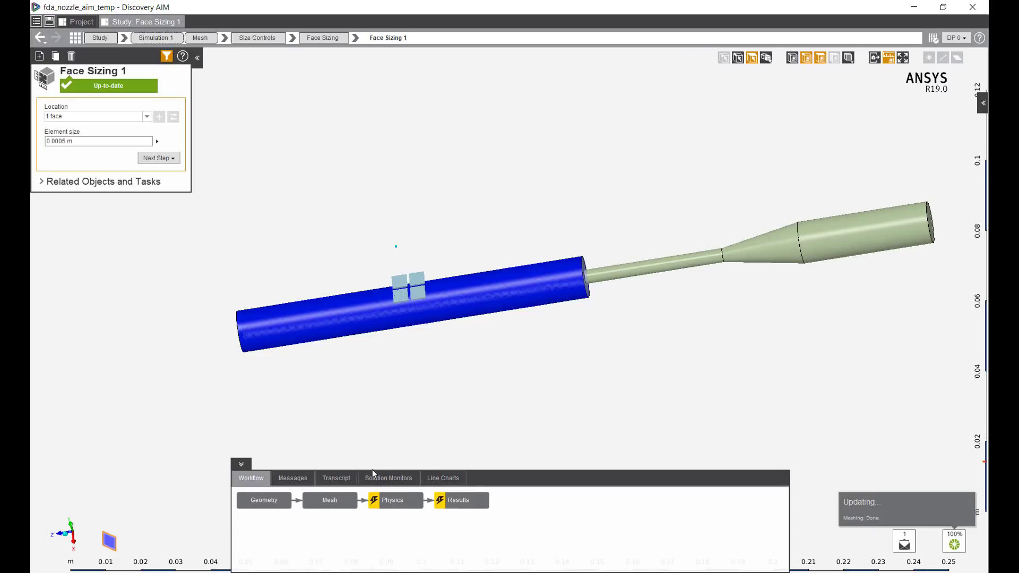
click(330, 501)
scroll(546, 341, up, 5)
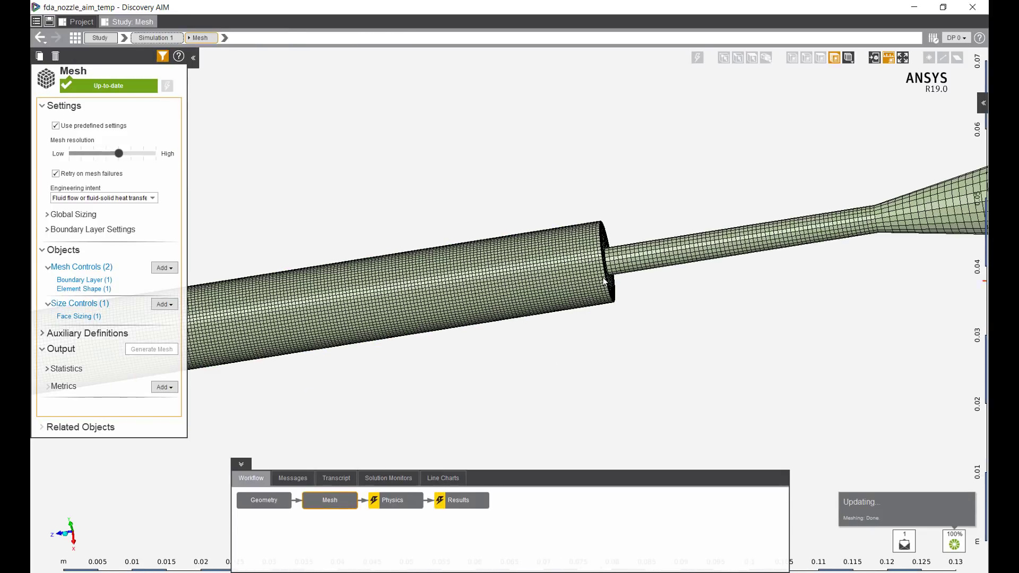
middle_drag(501, 302, 588, 282)
scroll(477, 314, down, 5)
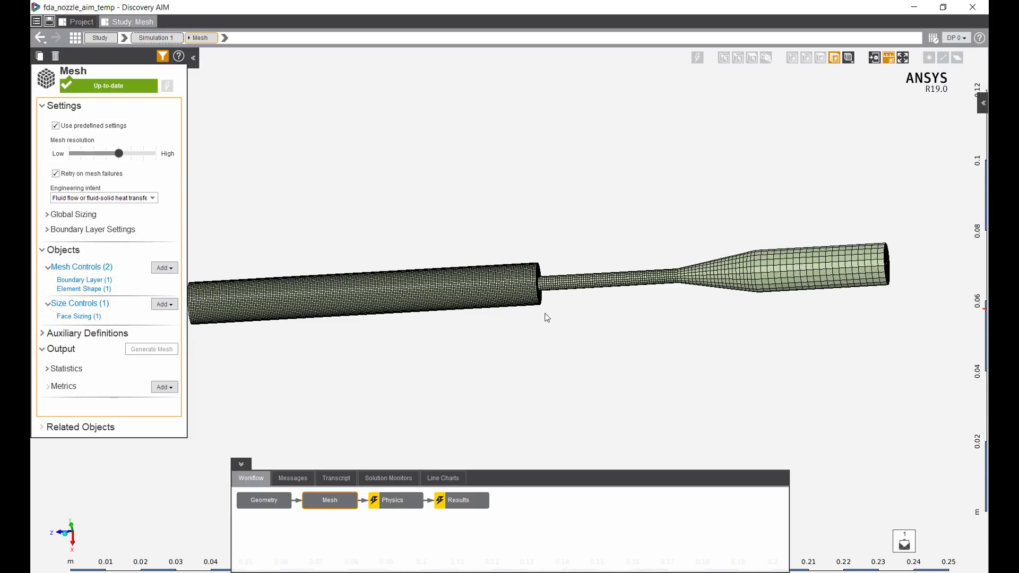
mouse_move(539, 314)
middle_down()
mouse_move(588, 322)
mouse_move(490, 352)
middle_up()
click(386, 502)
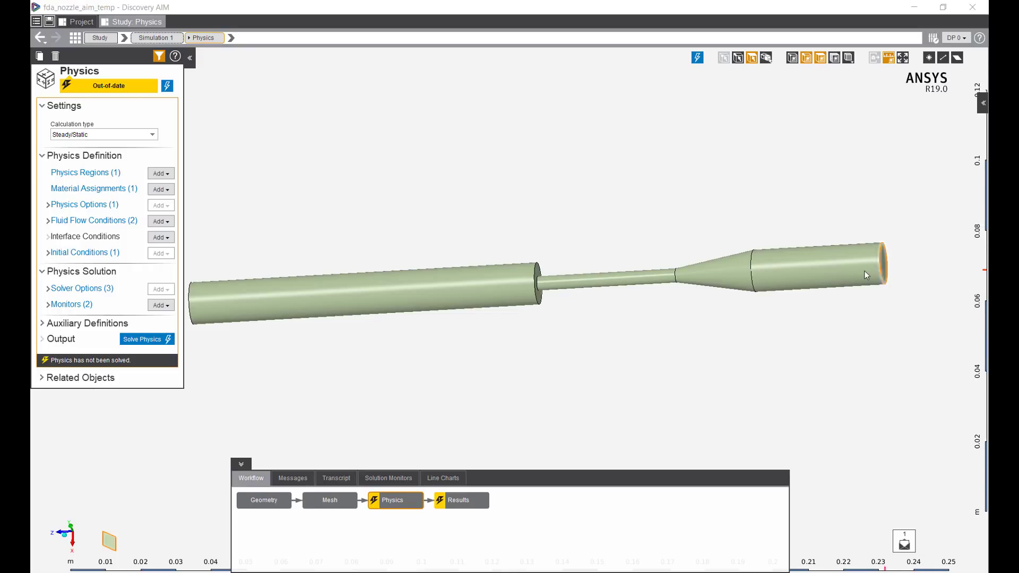
Orbit the shaded nozzle to inspect its inlet and outlet faces.
middle_drag(808, 324, 723, 336)
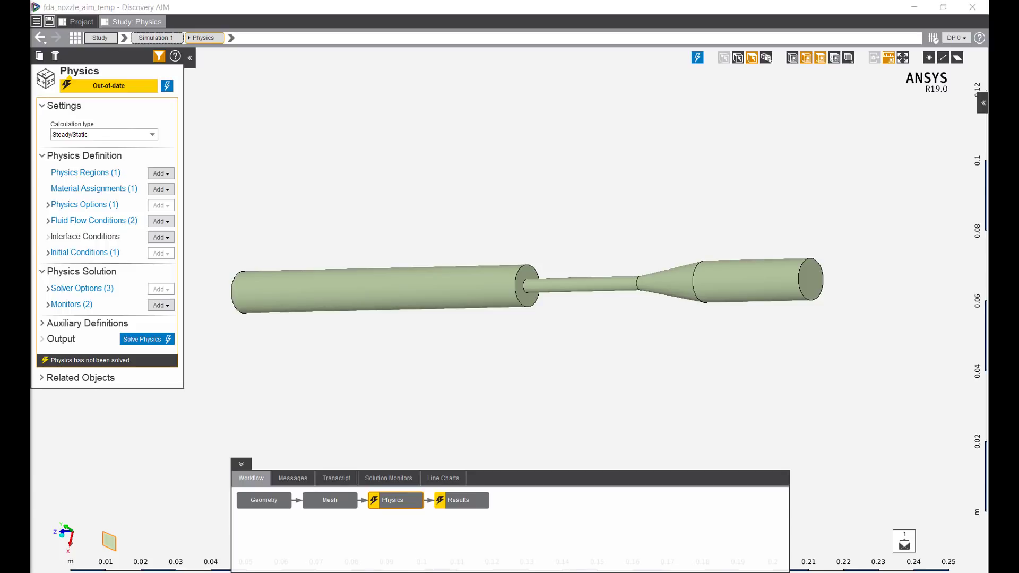
Review the Ur formula, inlet area, flow rate, Vavg and R cells in Excel, then move the spreadsheet aside.
key(alt+Tab)
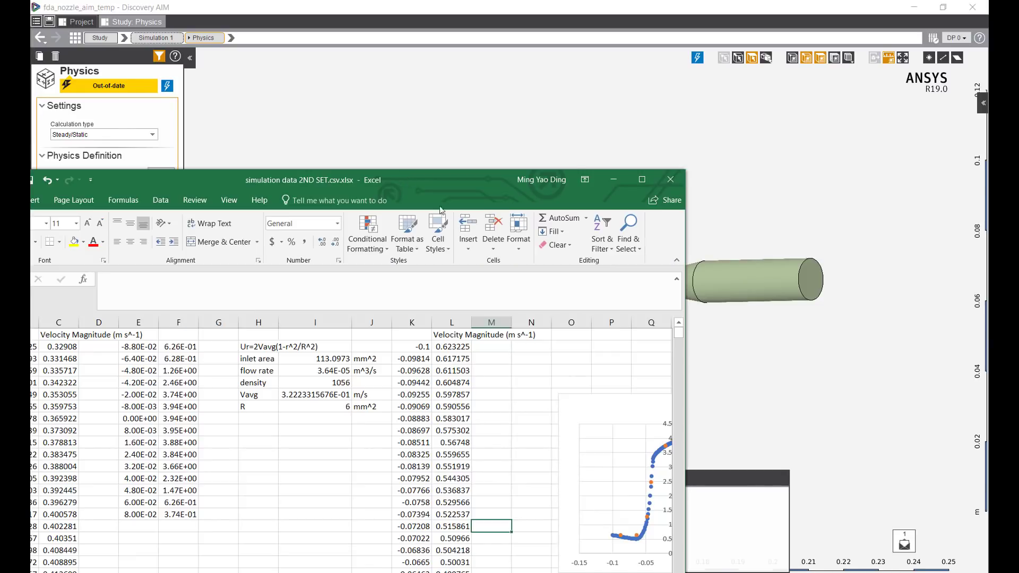
click(246, 347)
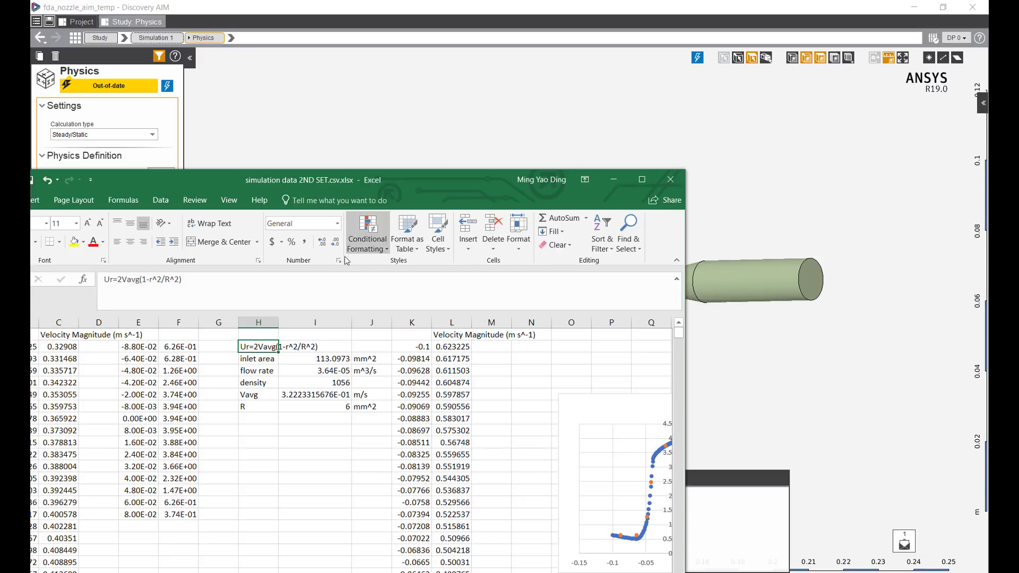
click(322, 360)
click(328, 371)
click(305, 394)
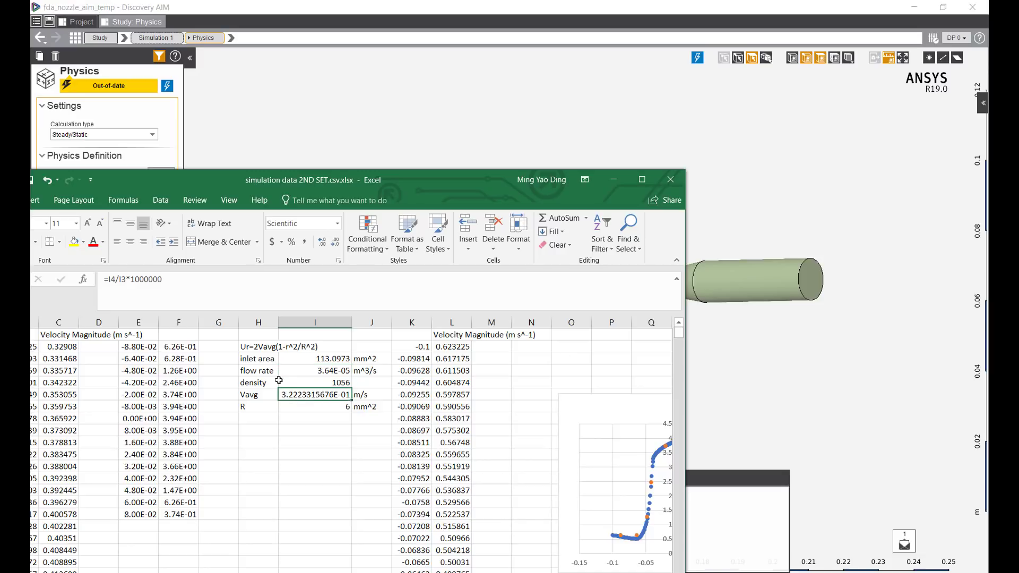
click(342, 408)
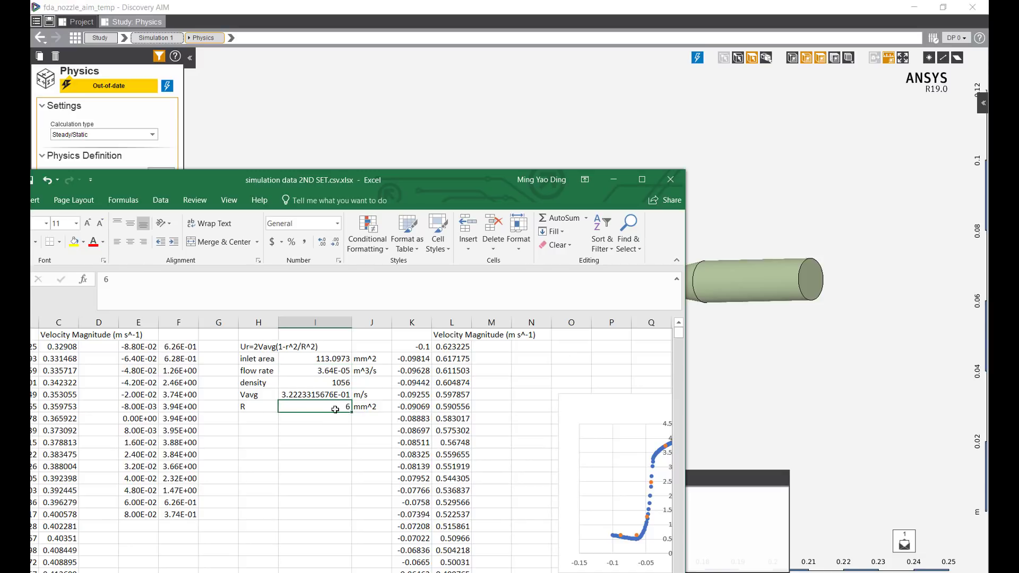
drag(433, 183, 0, 154)
Switch Inlet 1 from mass flow rate to Cartesian velocity and clear its Z component.
click(102, 223)
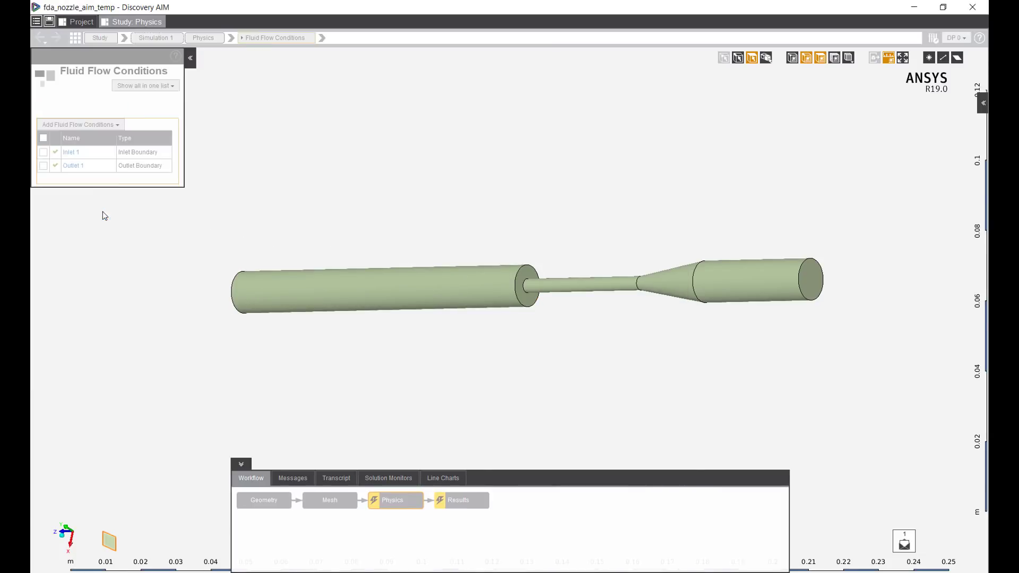
click(69, 153)
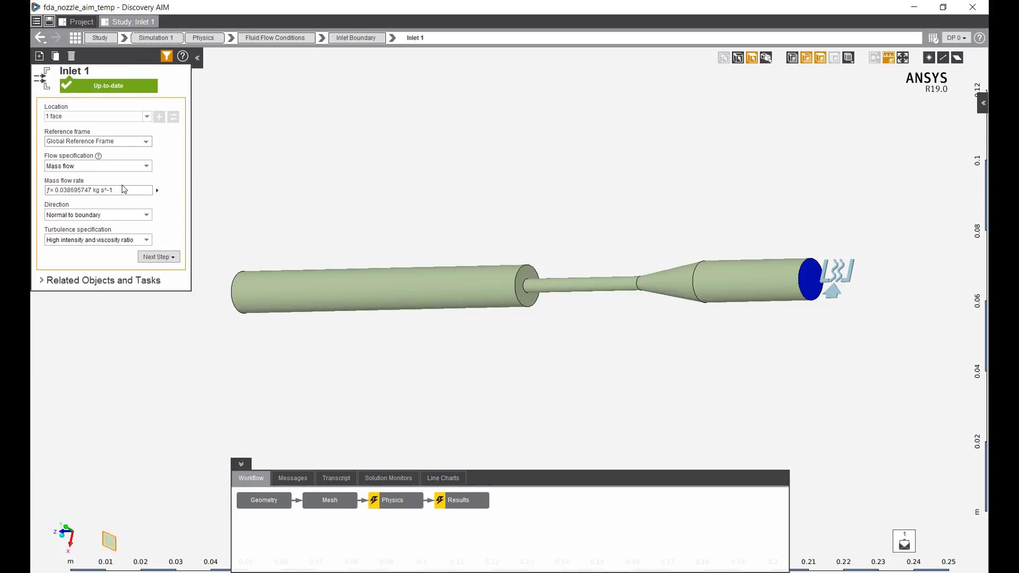
click(104, 190)
click(146, 166)
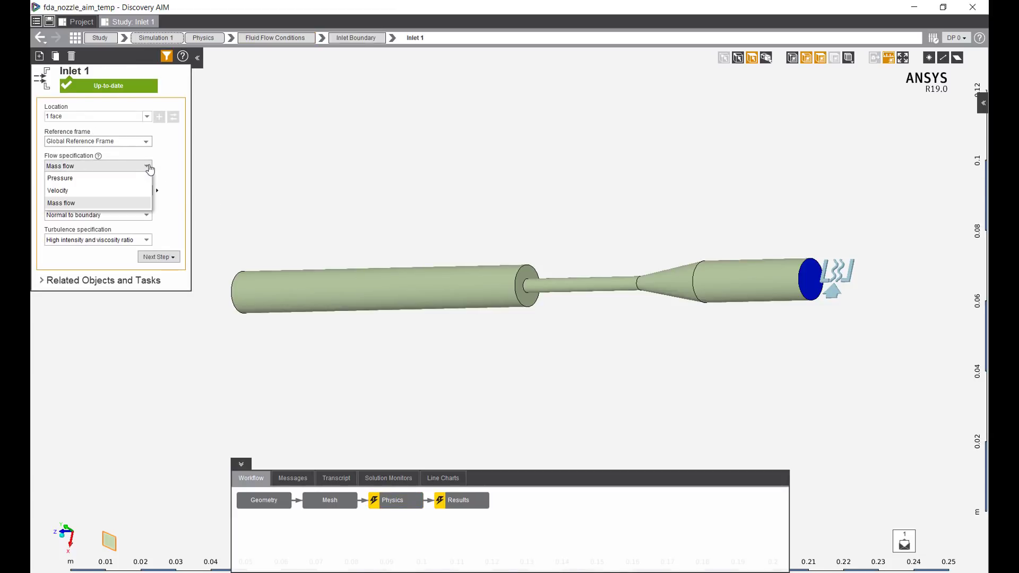
click(117, 190)
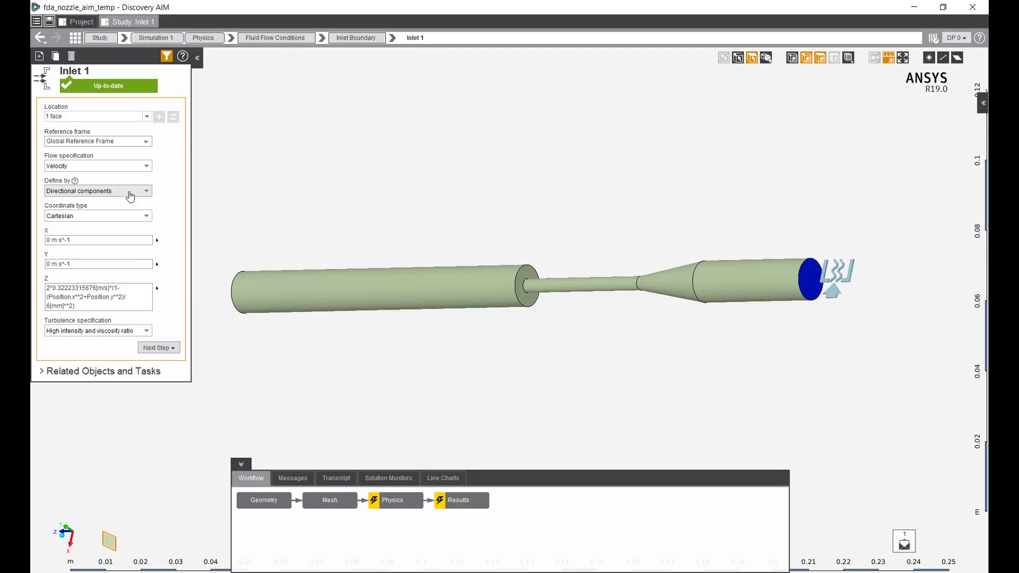
click(96, 292)
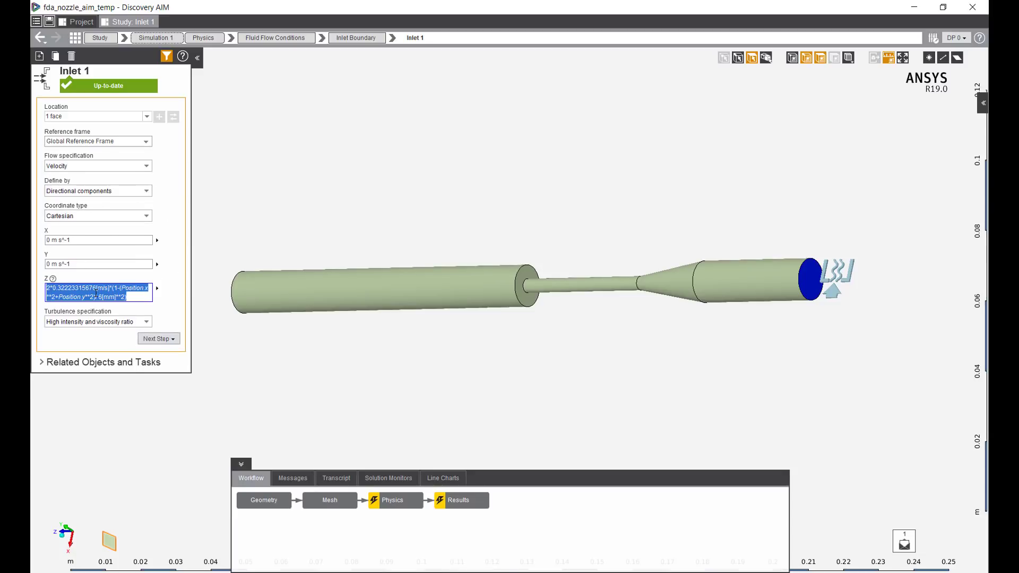
key(BackSpace)
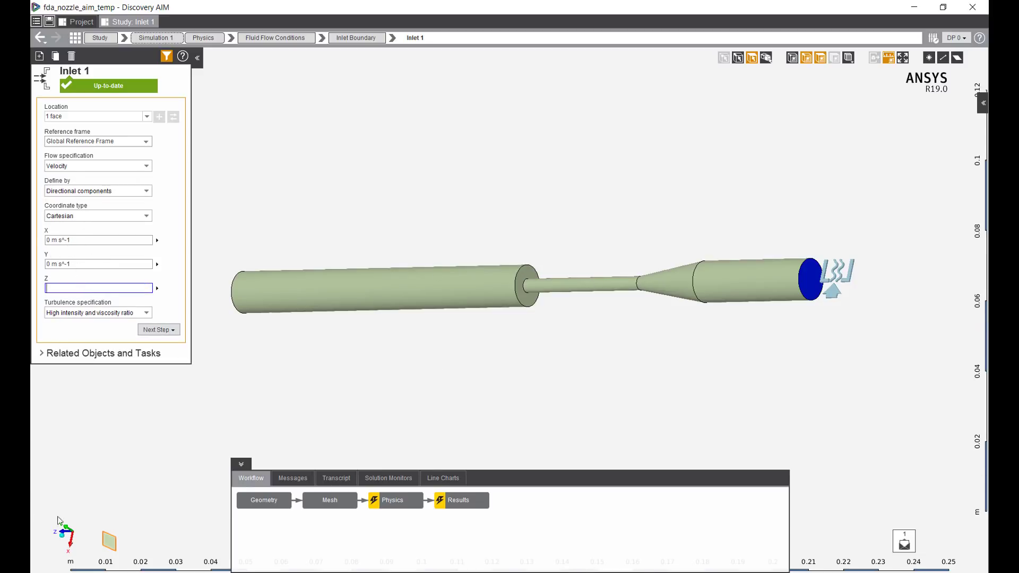
middle_drag(298, 372, 276, 417)
middle_drag(446, 391, 542, 327)
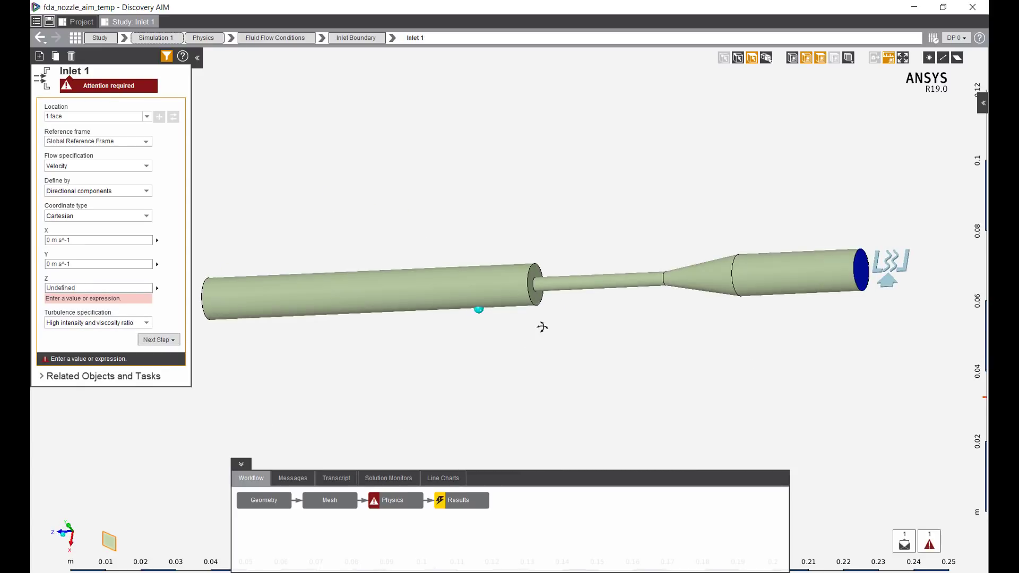
Enter the parabolic Z velocity 2*0.32223[m/s]*(1-(Position.x**2+Position.y**2)/6[mm]^2) for Inlet 1.
click(107, 288)
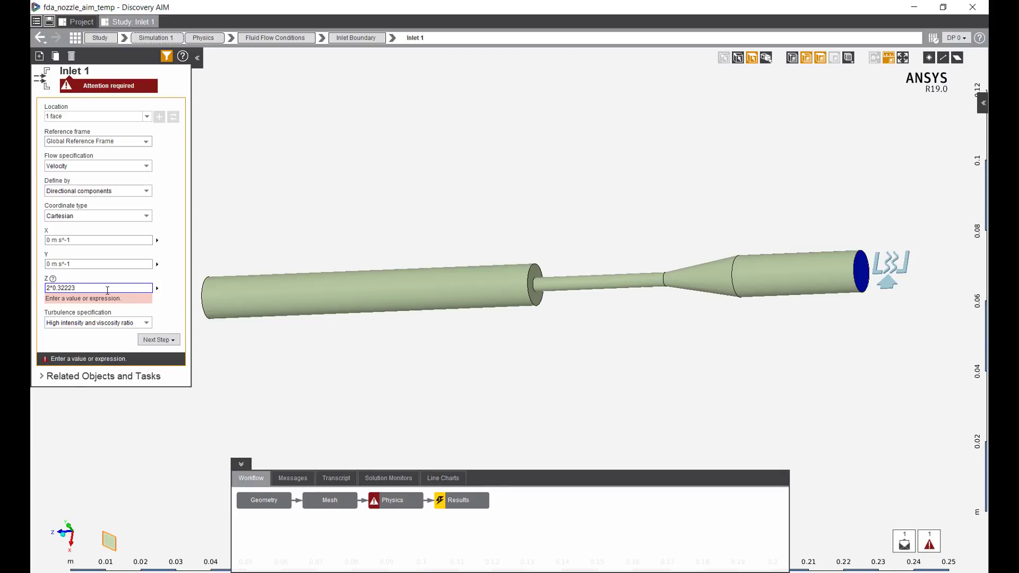
text([m/s)
text(]*(1-O)
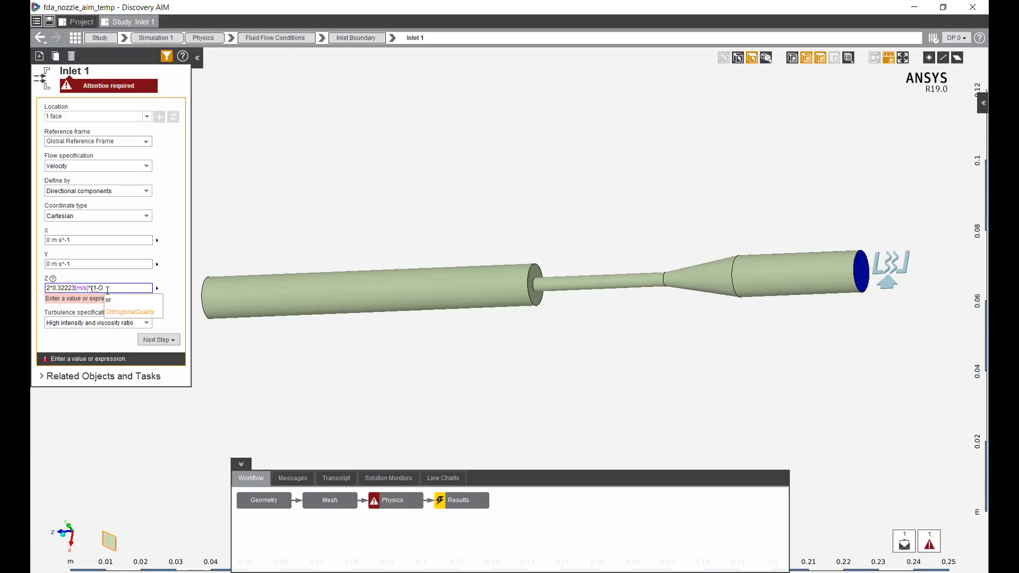
key(BackSpace)
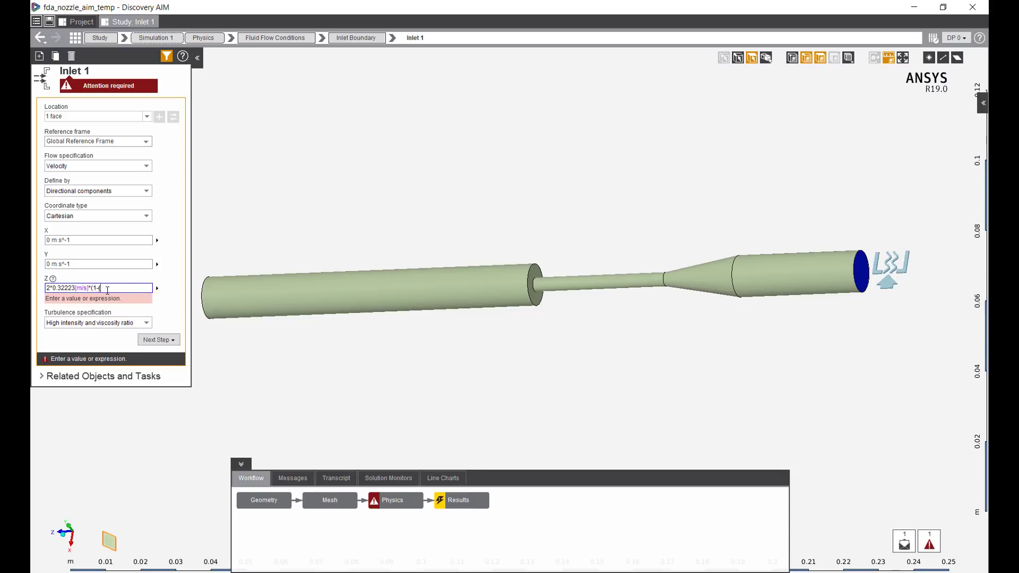
text((Pos)
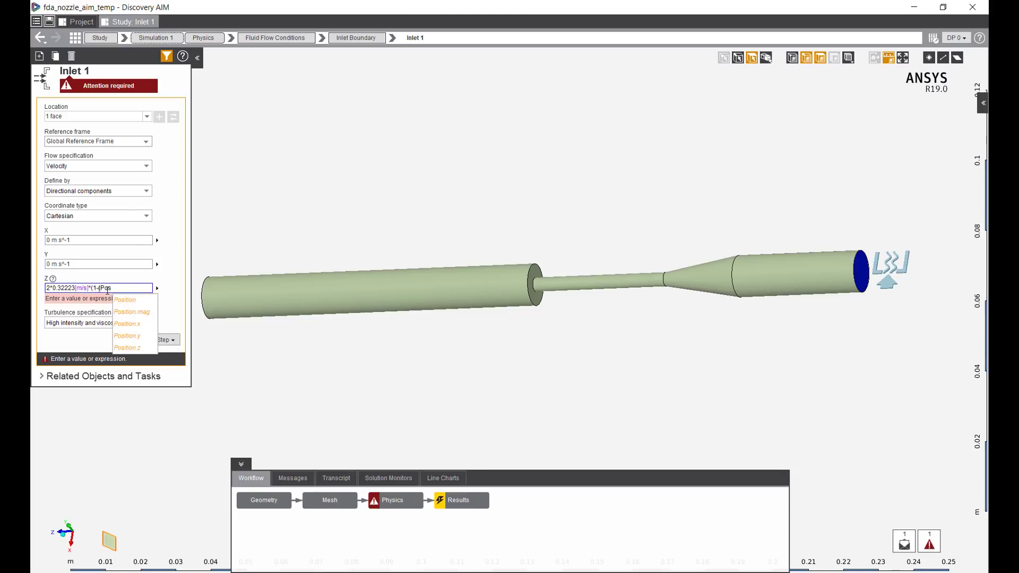
click(139, 325)
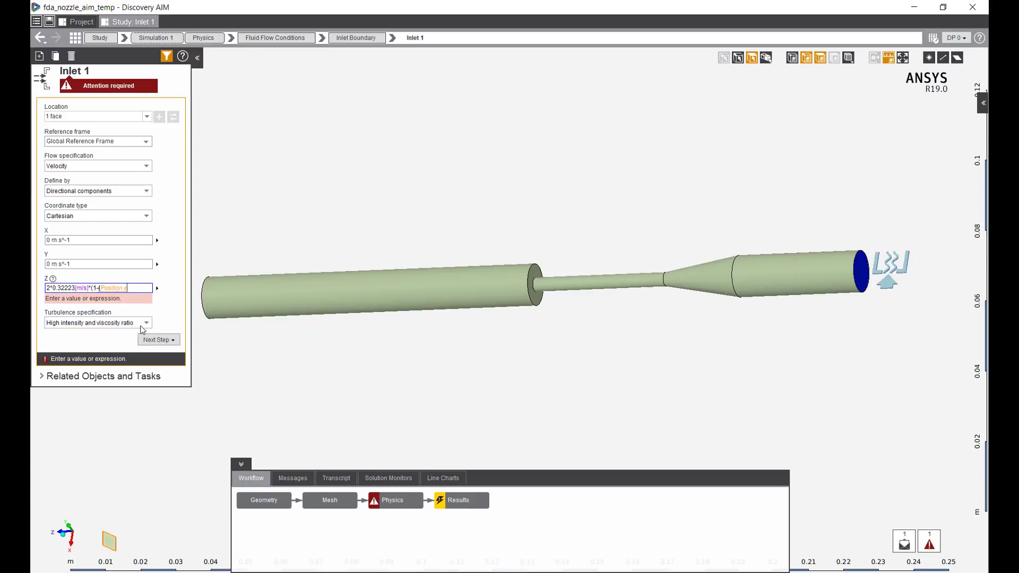
text(**2+pos)
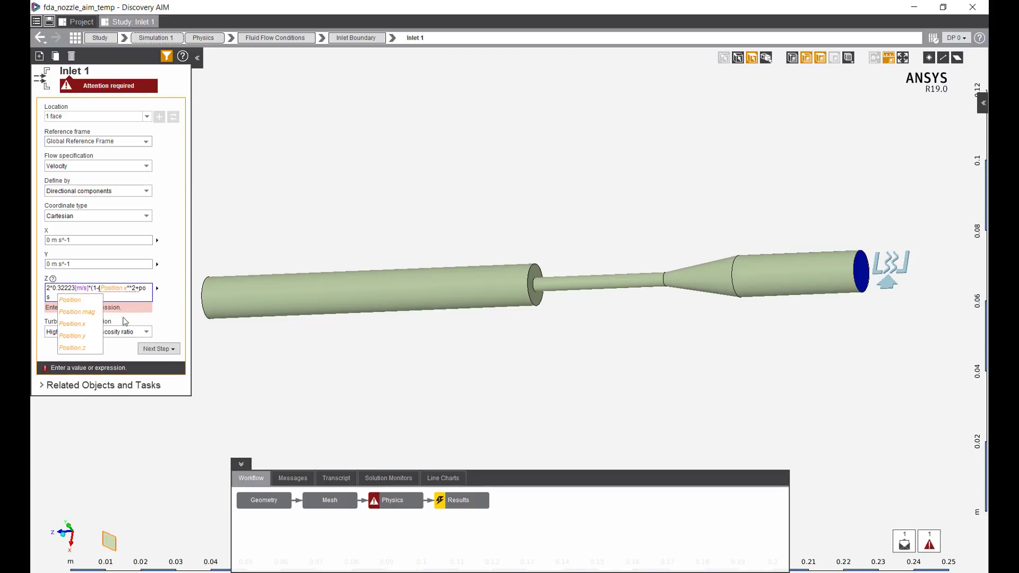
click(68, 336)
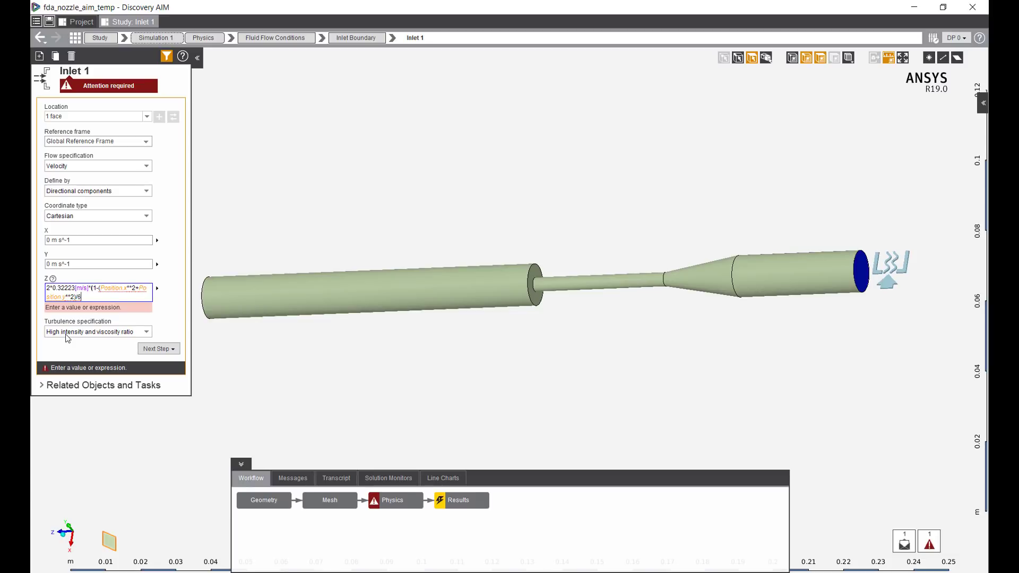
text([mm]^2))
key(Return)
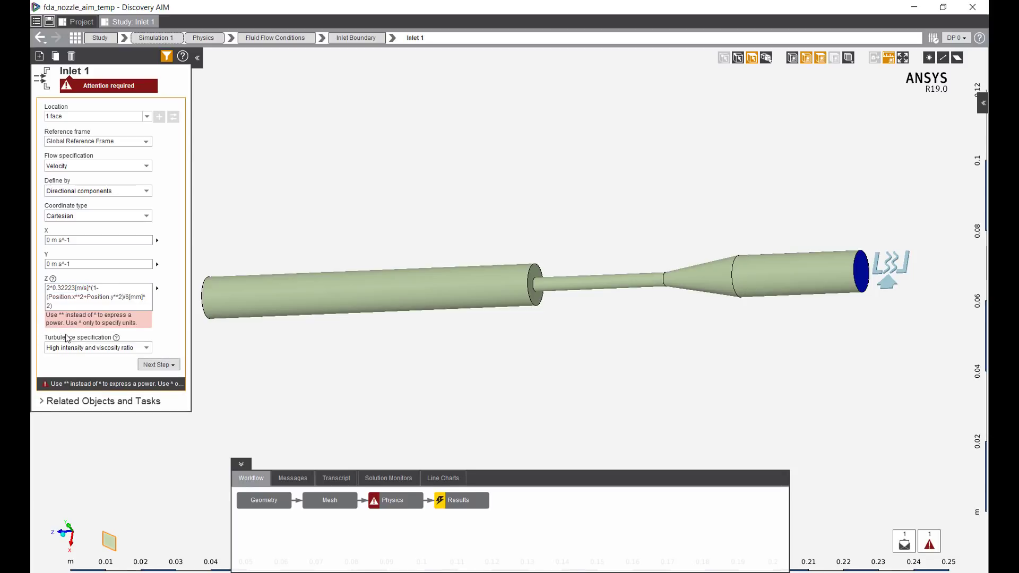
Replace the remaining ^ power sign with ** so the inlet becomes up-to-date.
click(147, 298)
click(147, 298)
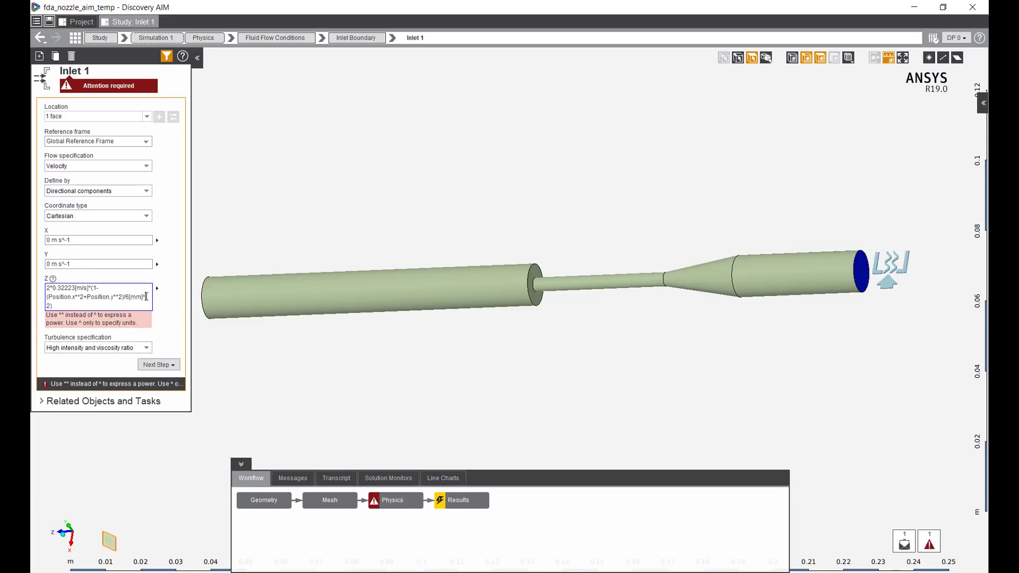
key(BackSpace)
text(**)
click(266, 325)
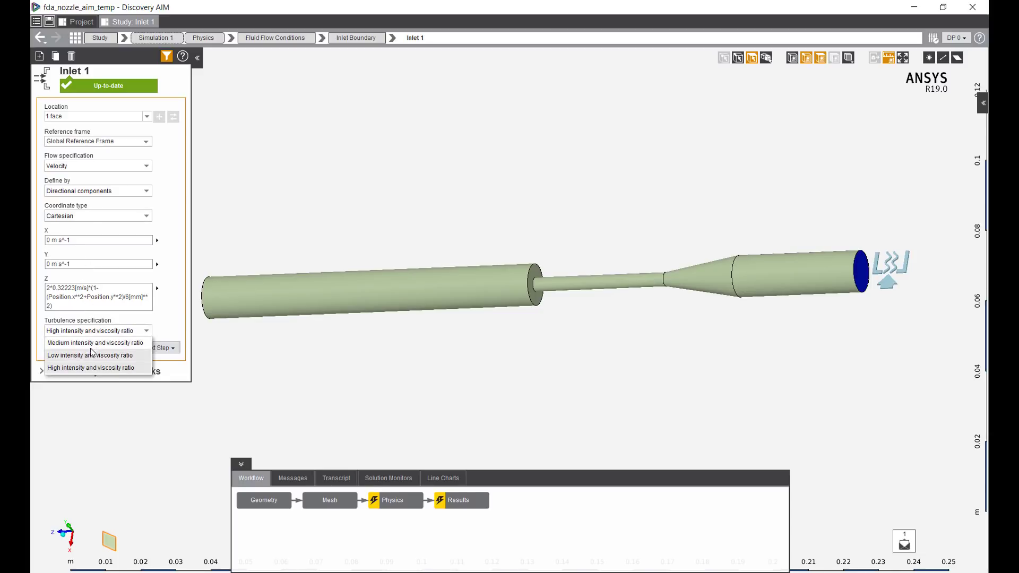
Set Inlet 1 turbulence to low intensity and viscosity ratio.
click(90, 355)
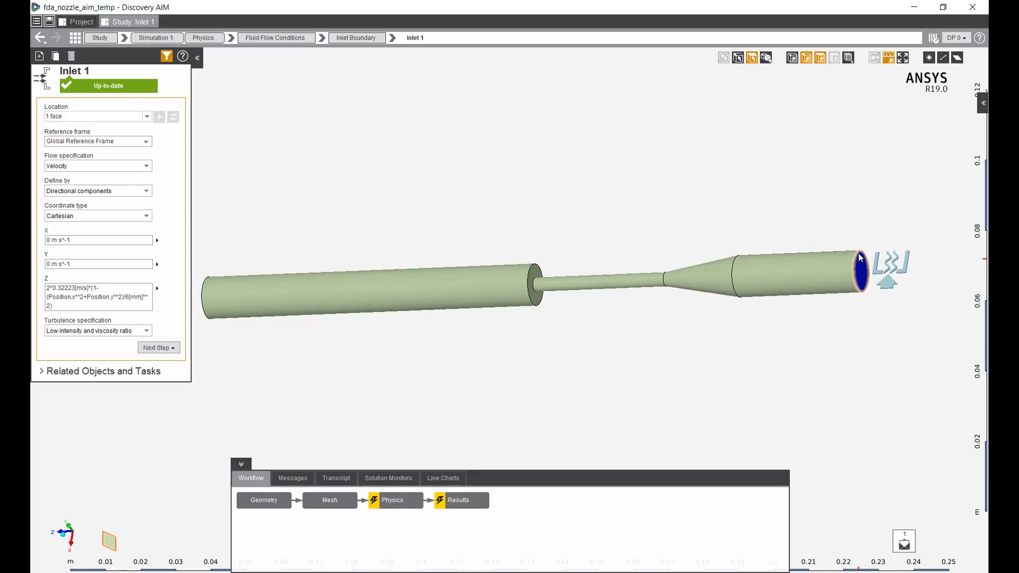
middle_drag(691, 313, 639, 325)
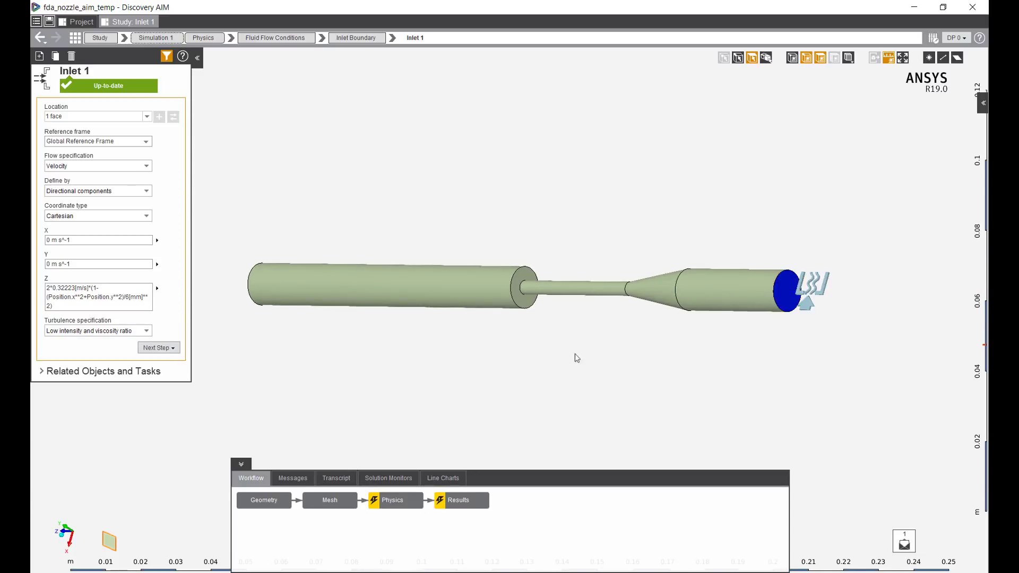
middle_drag(536, 323, 743, 316)
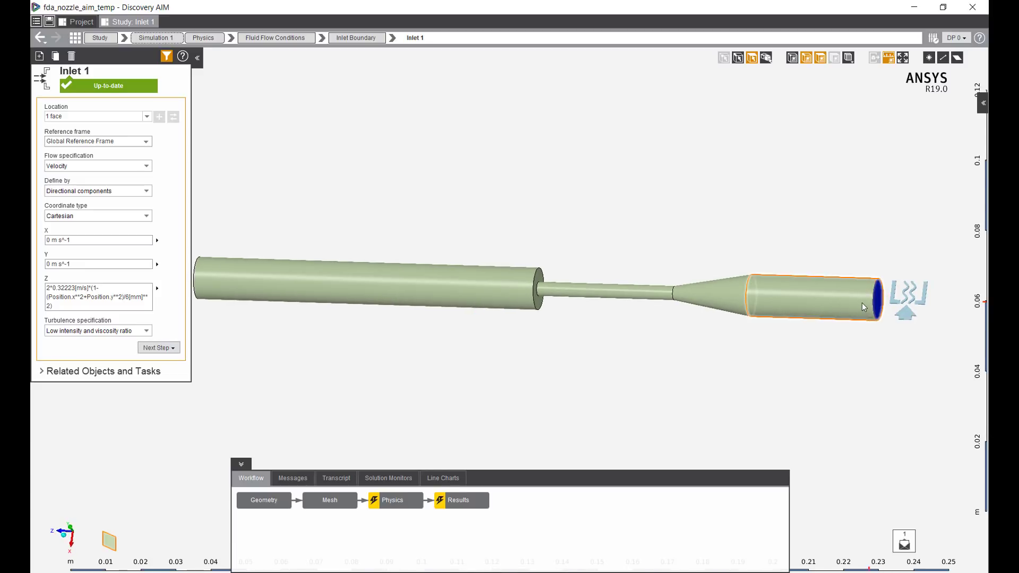
scroll(862, 307, down, 3)
middle_drag(641, 320, 704, 339)
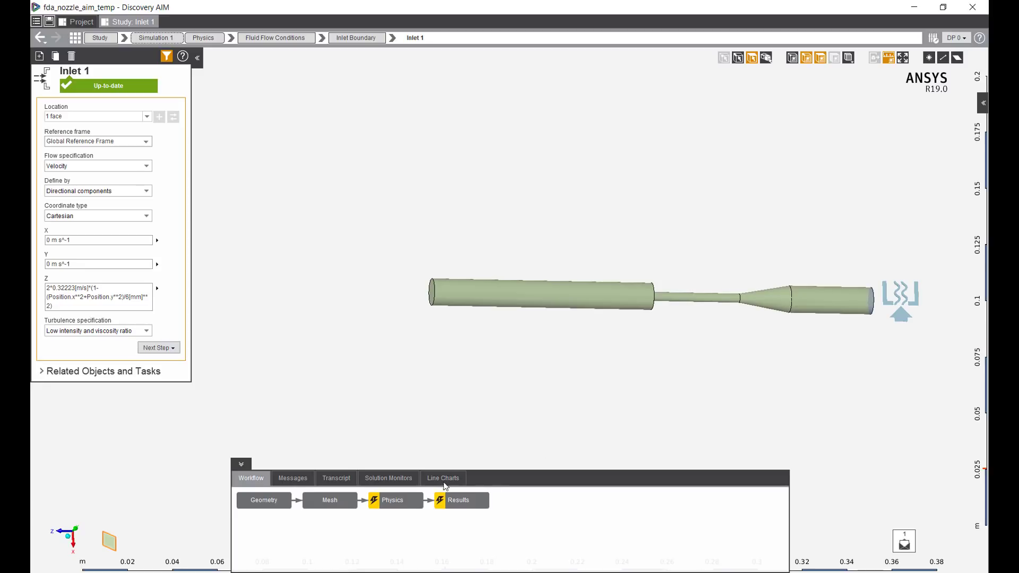
click(396, 503)
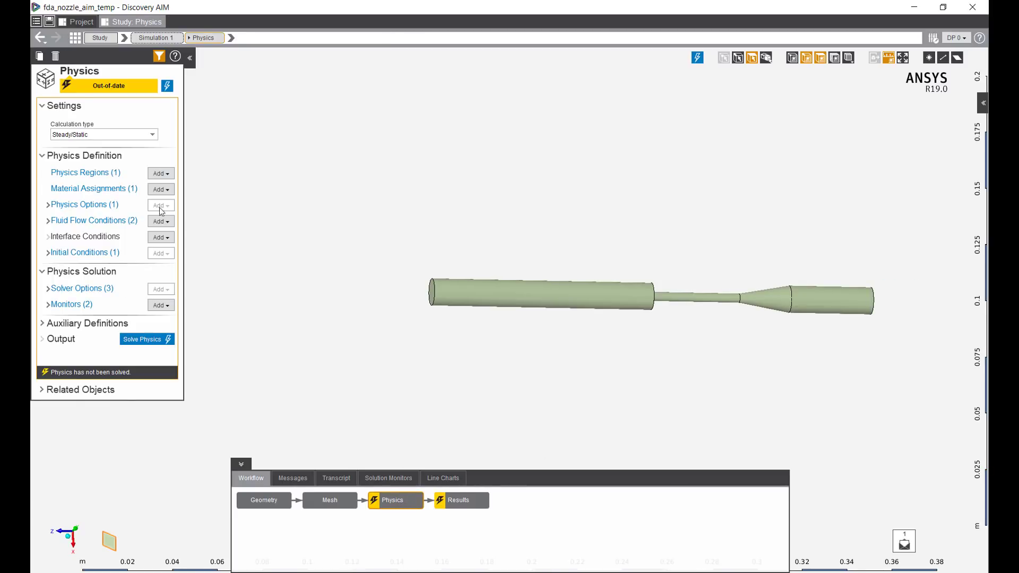
Open the Blood Newtonian material to view its 1056 kg/m^3 density and 0.0035 Pa s viscosity.
click(116, 191)
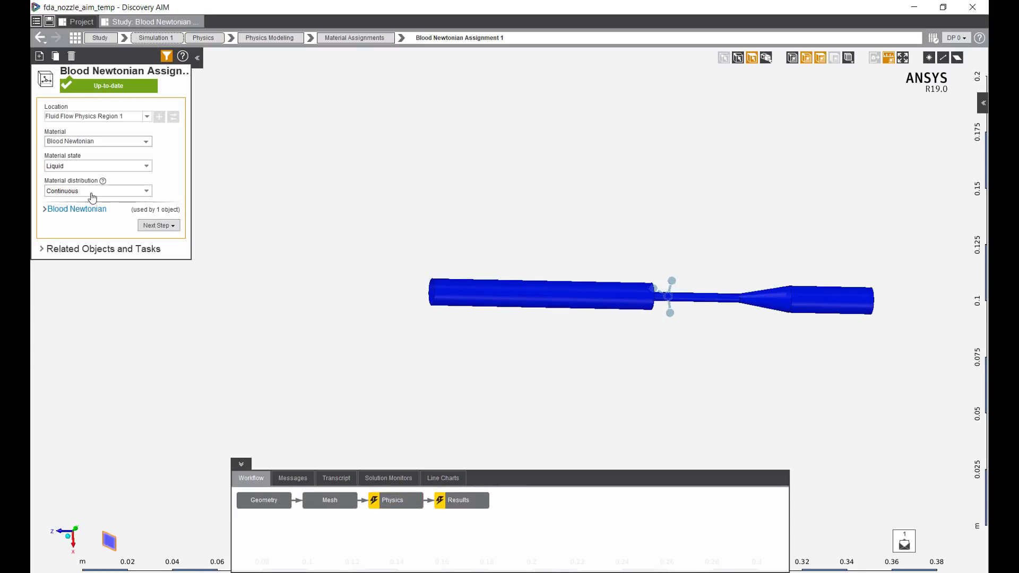
click(93, 210)
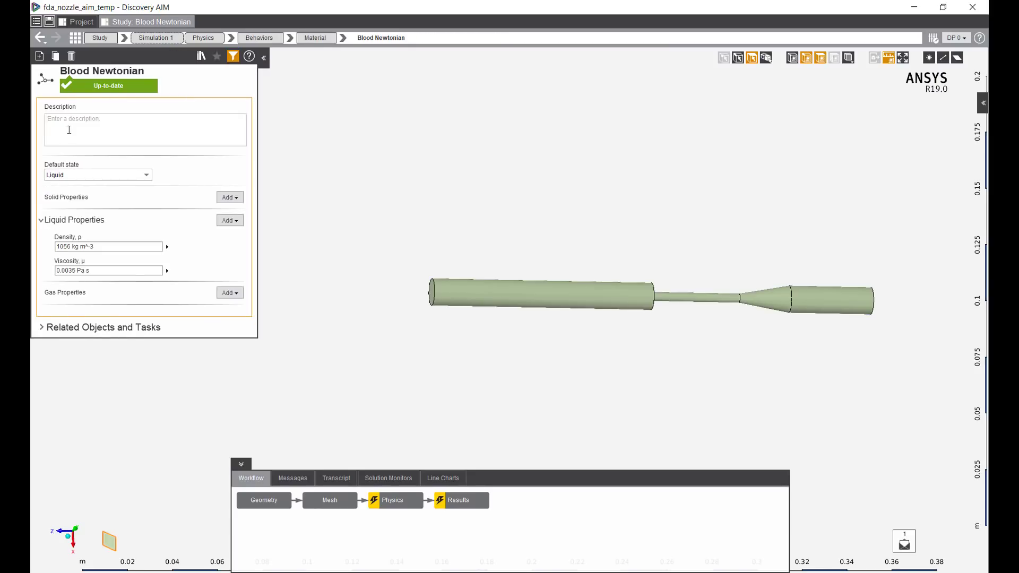
click(92, 270)
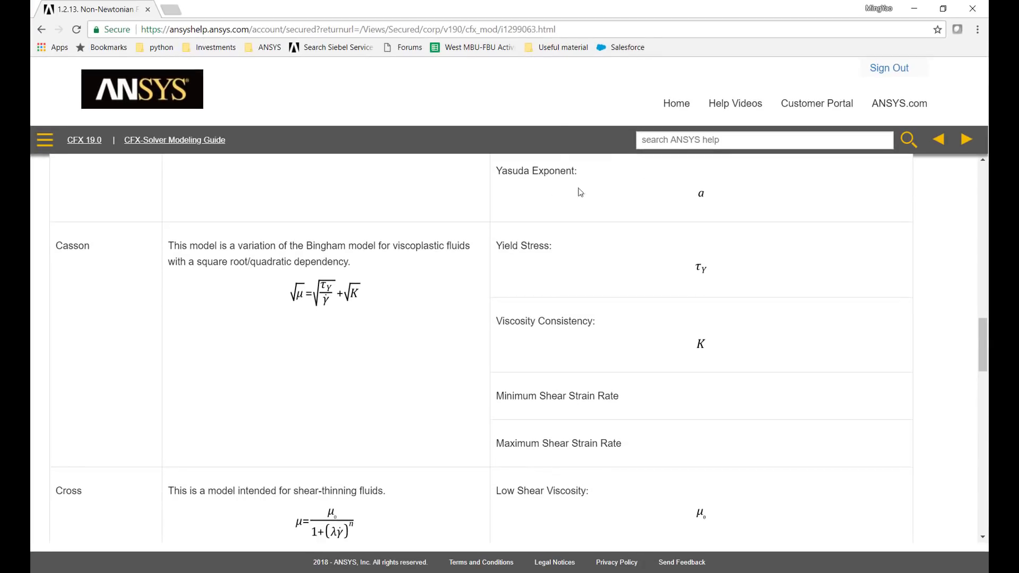
Scroll the Non-Newtonian Models help table to the Casson formula and move the browser aside.
scroll(552, 247, up, 10)
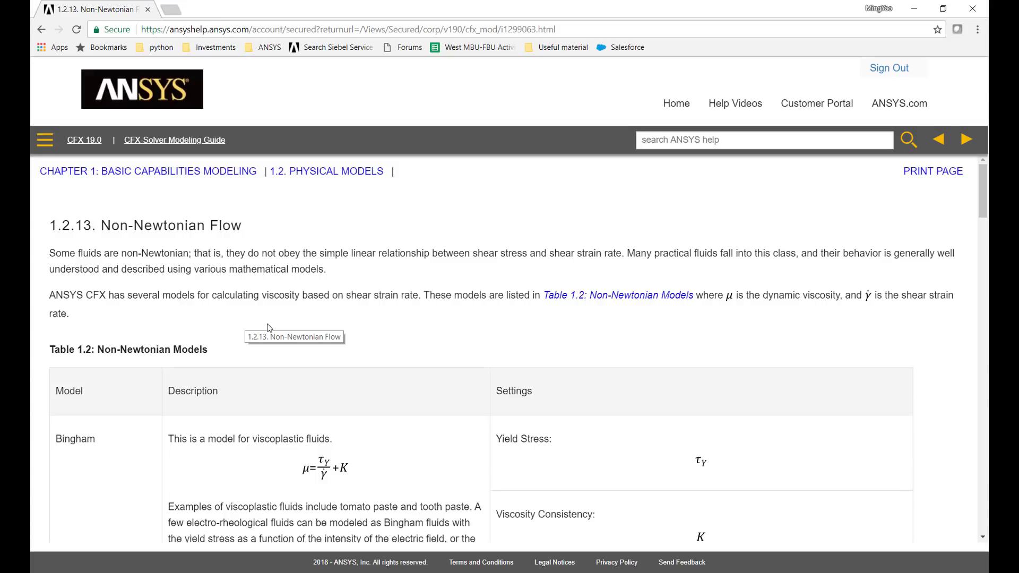
scroll(220, 329, down, 3)
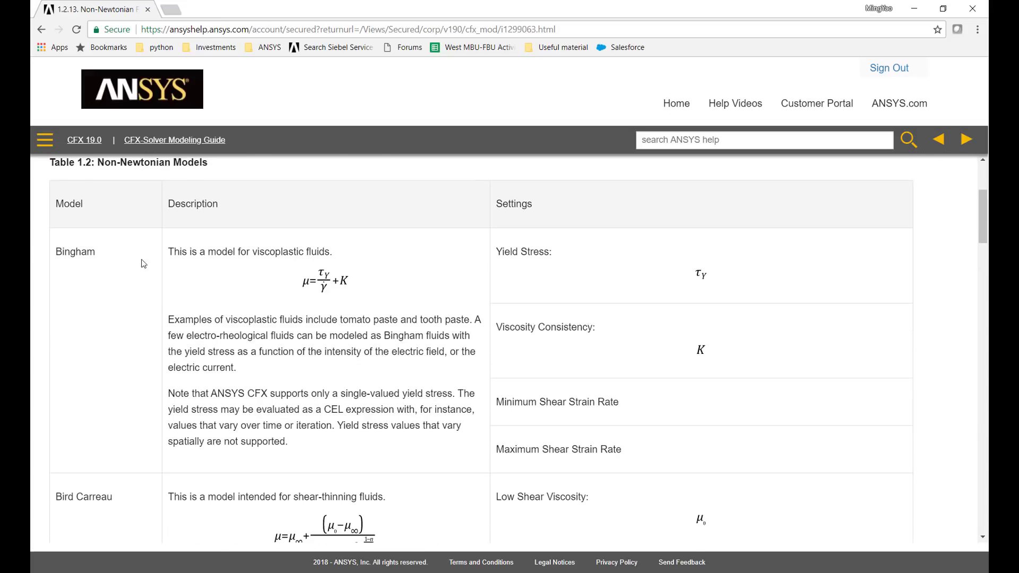
scroll(138, 264, down, 4)
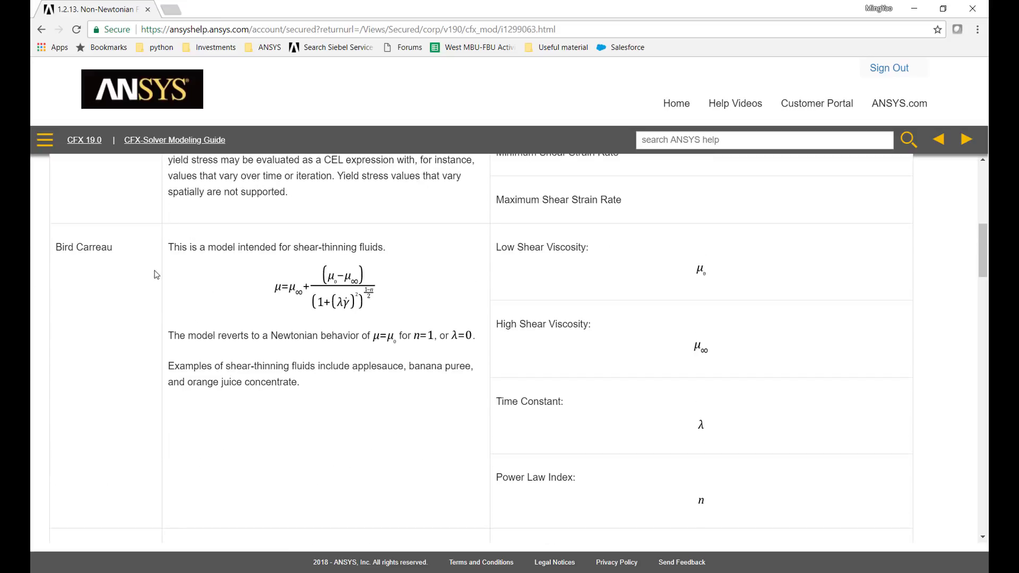
scroll(157, 275, down, 10)
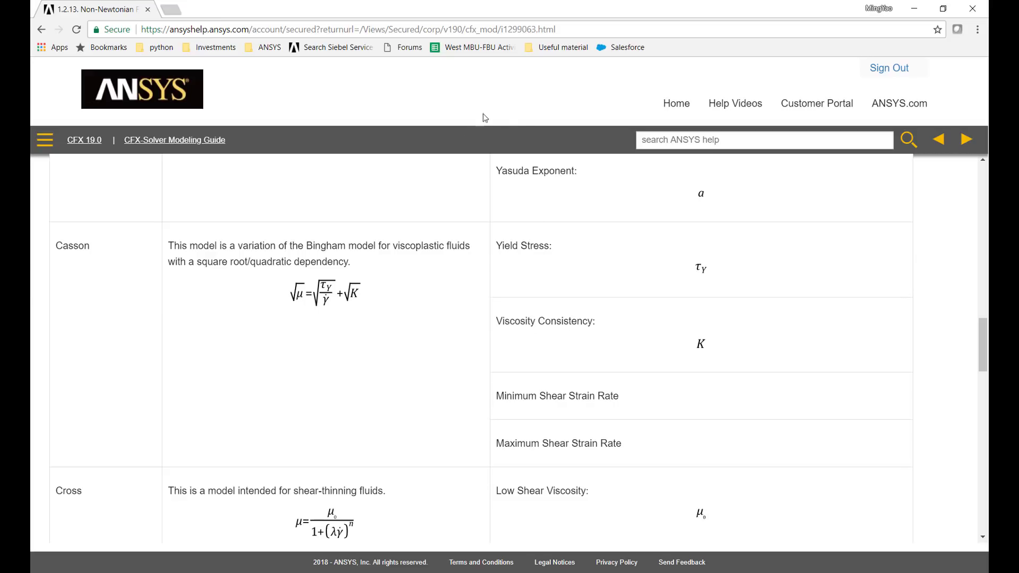
drag(539, 12, 751, 60)
Arrange a smaller Discovery AIM window beside the Casson help page and select the viscosity value.
click(125, 271)
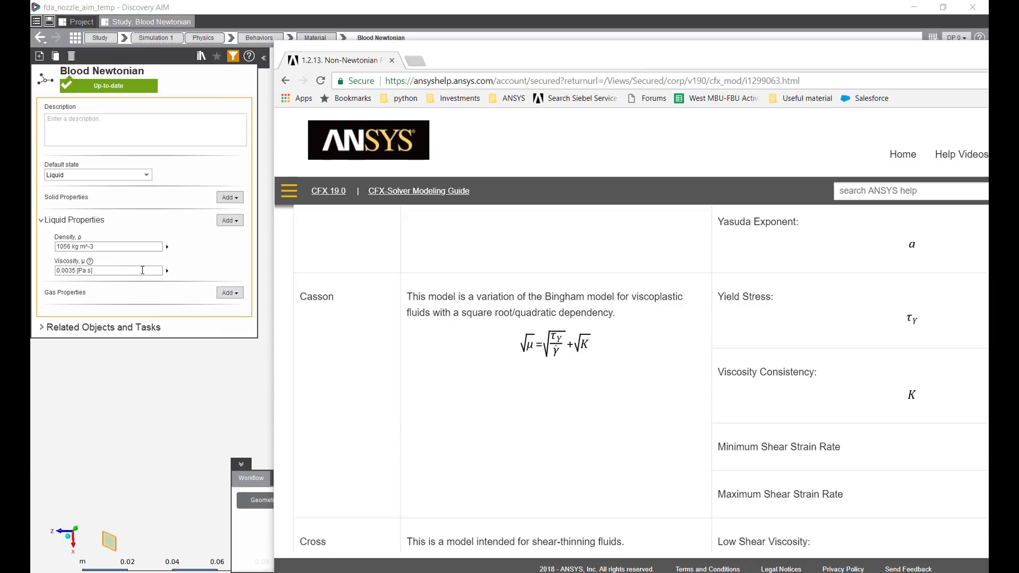
key(Return)
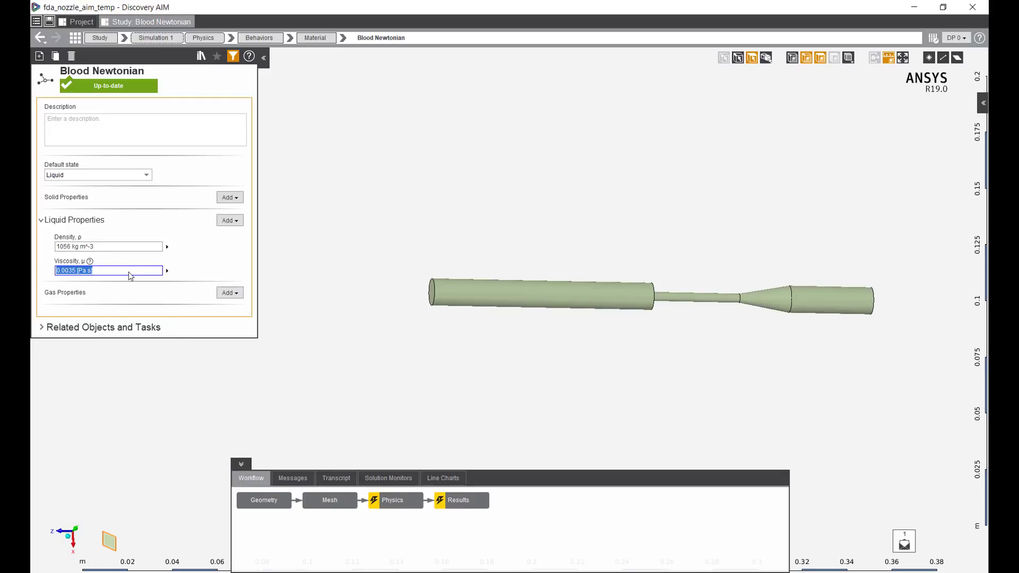
click(127, 271)
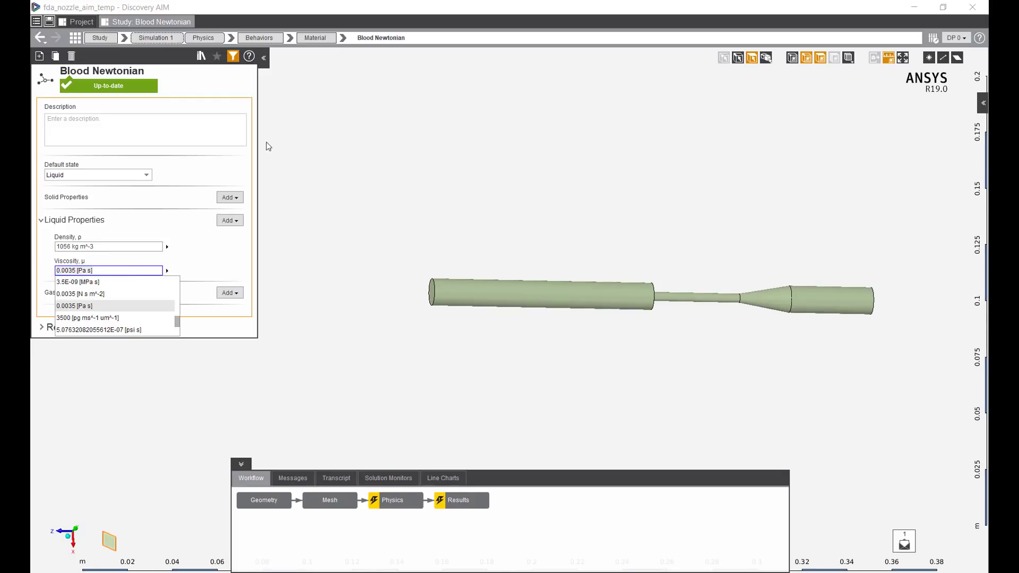
click(371, 27)
drag(372, 26, 282, 14)
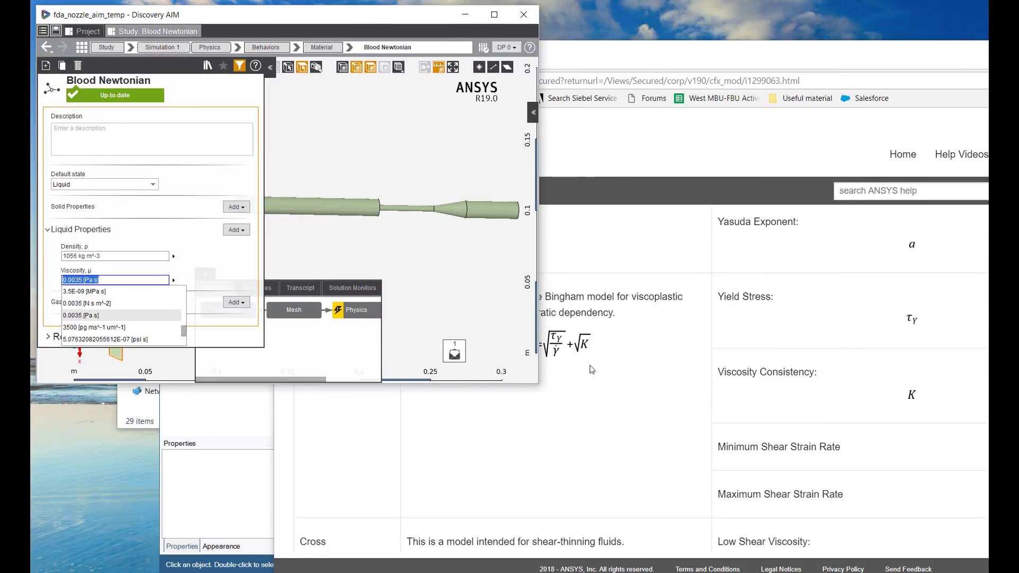
drag(662, 58, 817, 45)
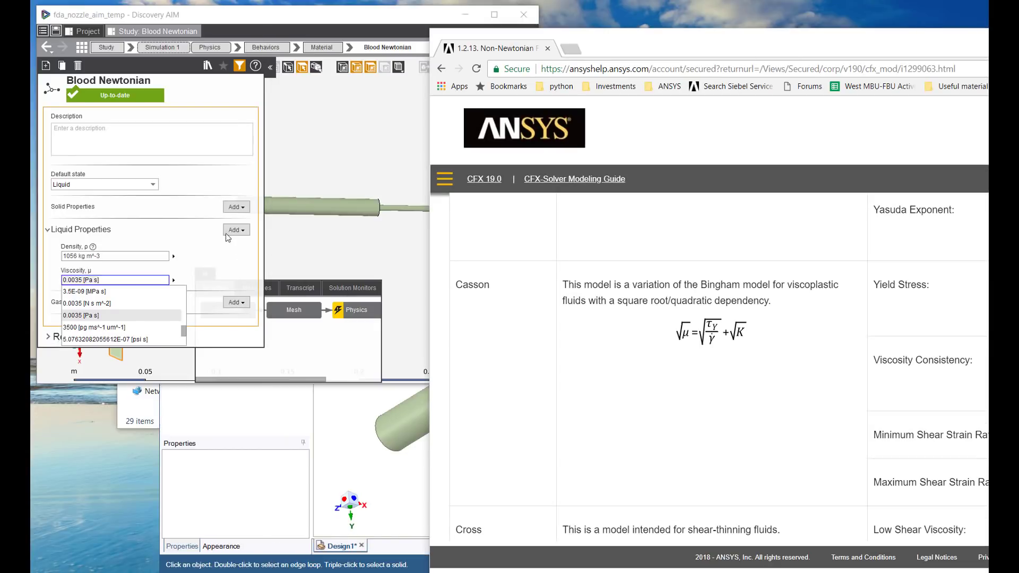
click(294, 250)
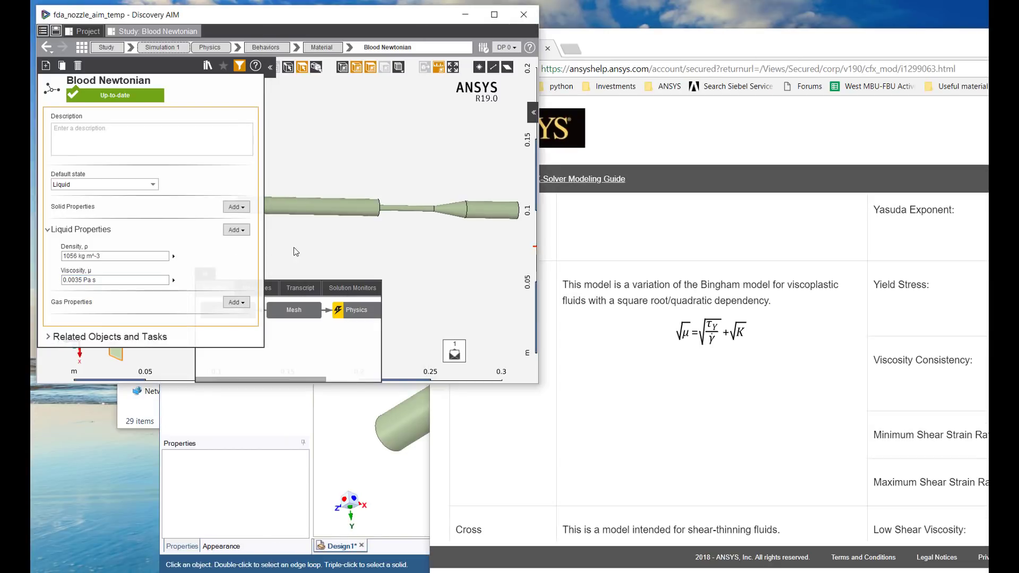
click(132, 283)
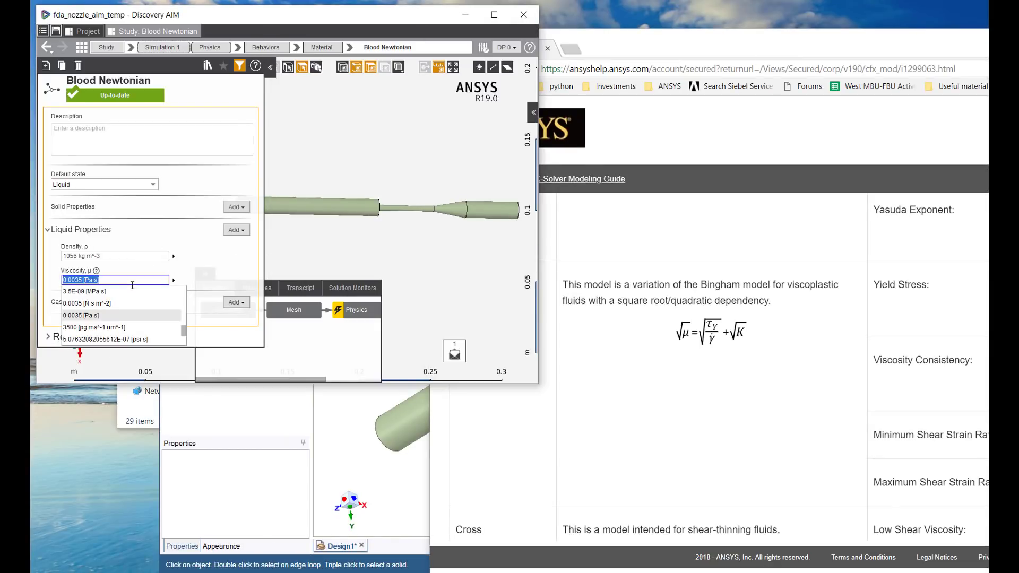
Replace 0.0035 Pa s with the Casson terms sqrt(20[mPa]/StrainRate)+sqrt(3.5[centipoise]).
text(sqrt)
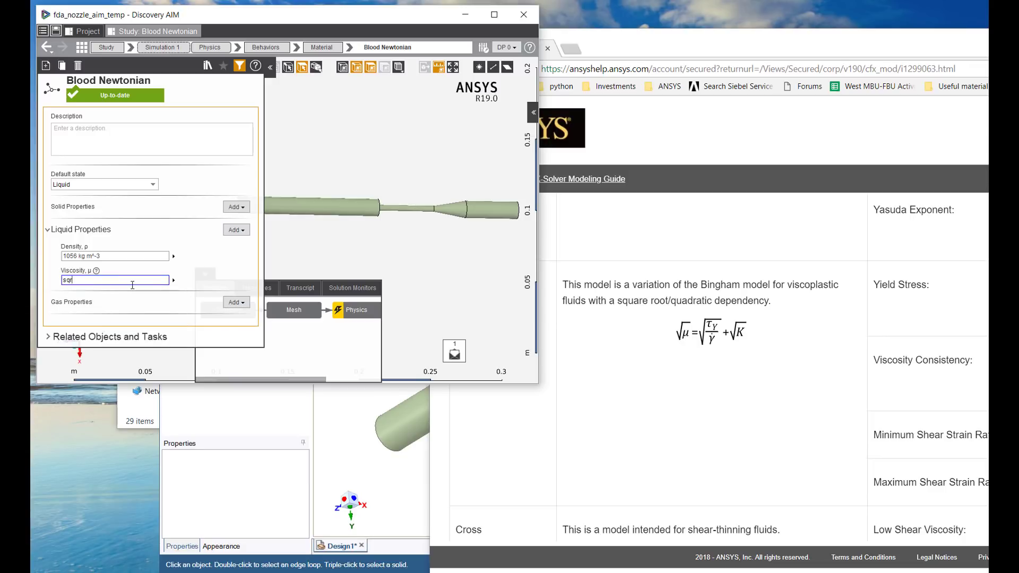
key(BackSpace)
key(BackSpace)
key(BackSpace)
key(BackSpace)
click(125, 281)
text(20)
text([mPa)
text(])
text(/St)
text(sqrt)
text(()
text(sqrt)
click(157, 291)
click(147, 281)
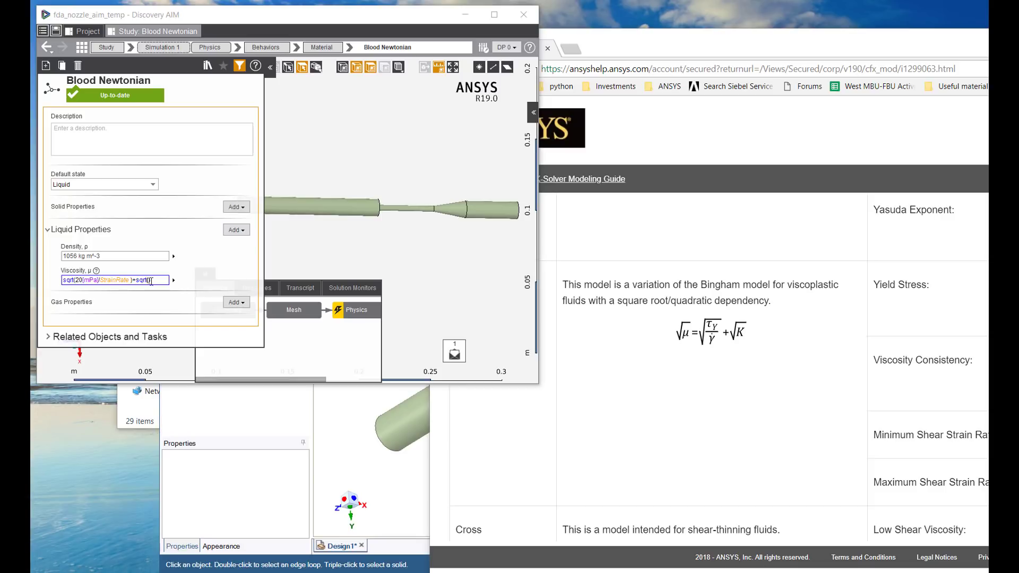
click(147, 280)
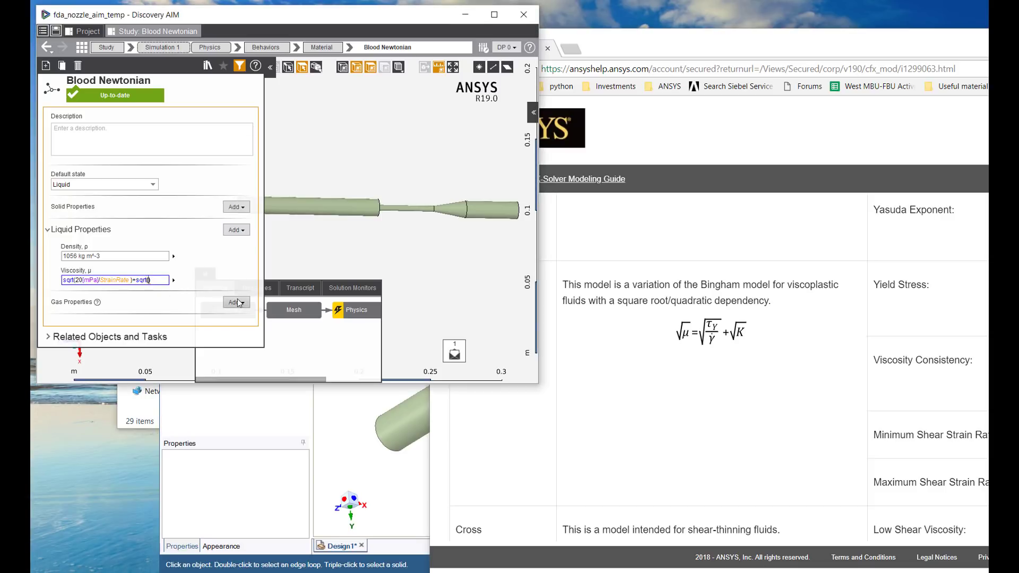
text(3.5[ce)
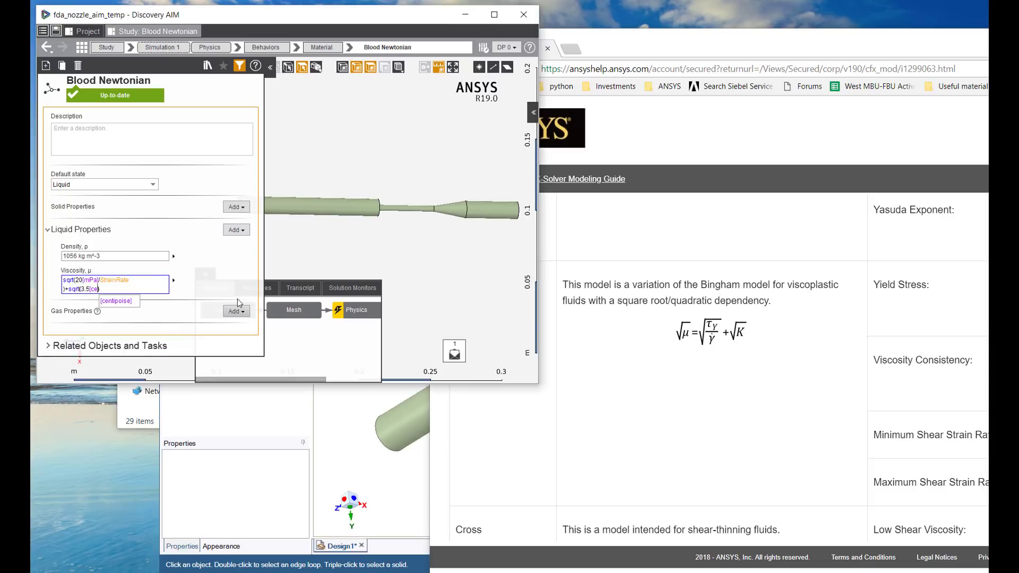
click(132, 301)
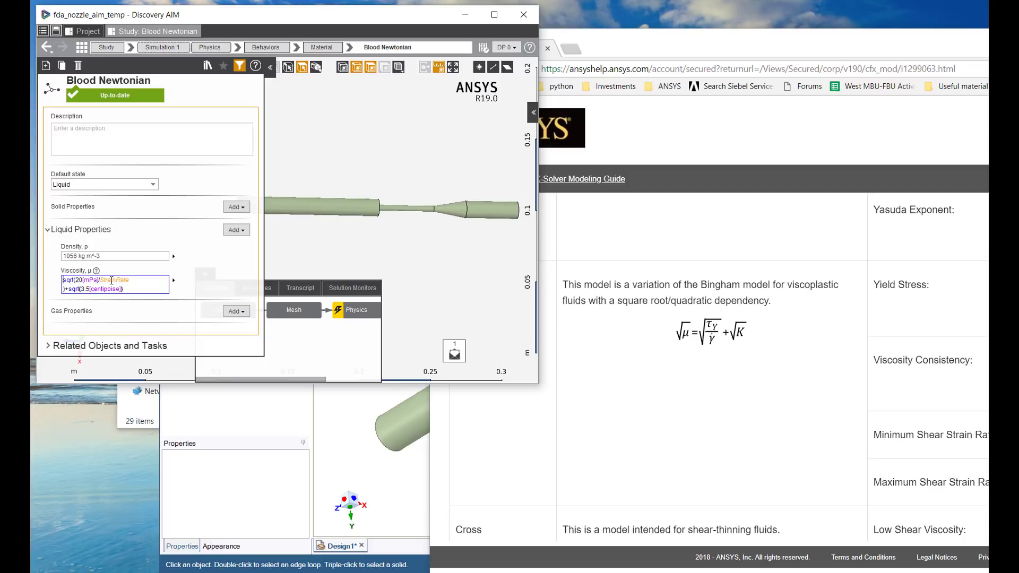
text(()
Square the Casson viscosity expression and cap it as min(...,5.5[centipoise]), then commit it.
click(129, 291)
text()^2)
click(64, 279)
text(min)
text([cent)
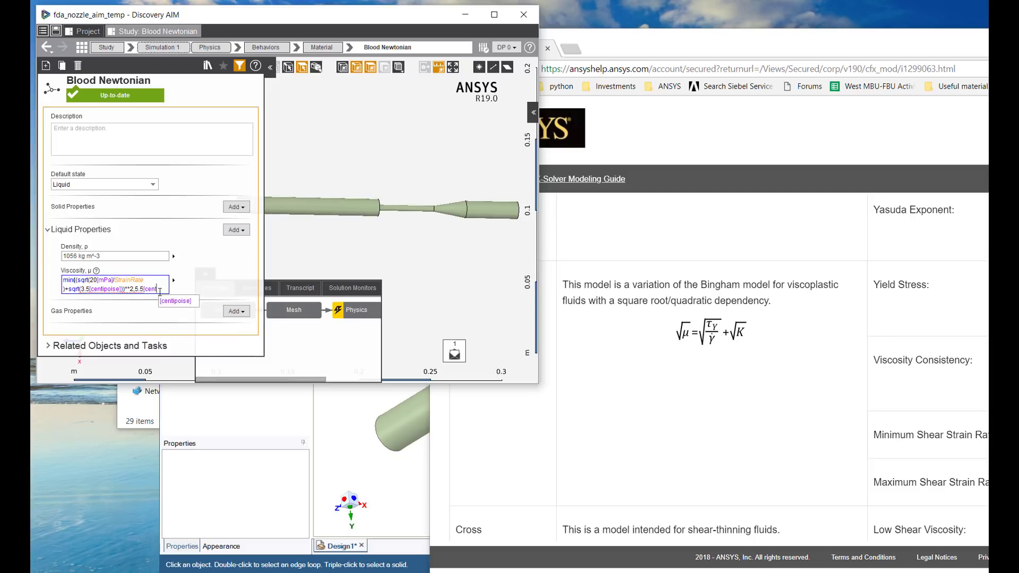
click(176, 301)
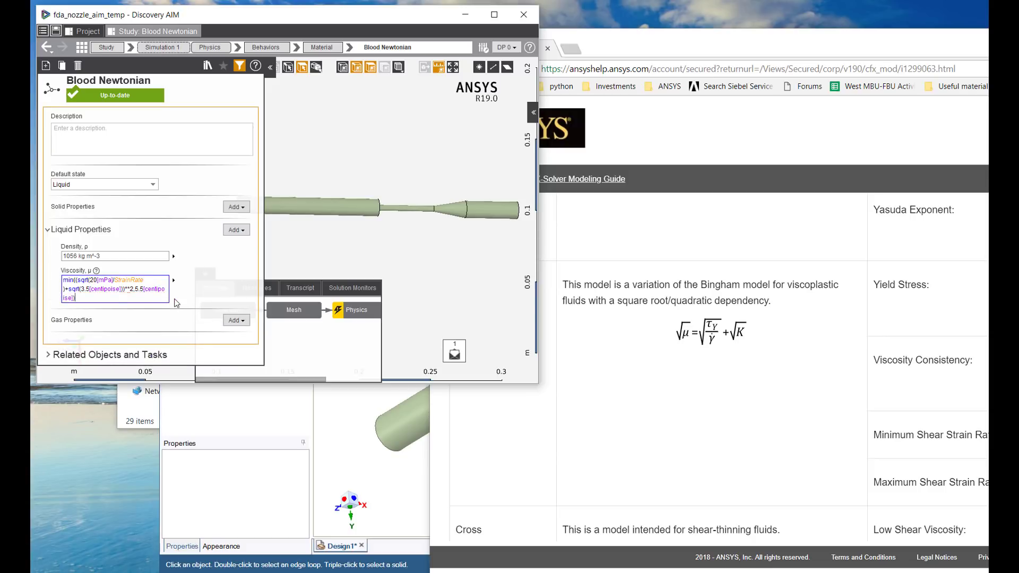
click(176, 302)
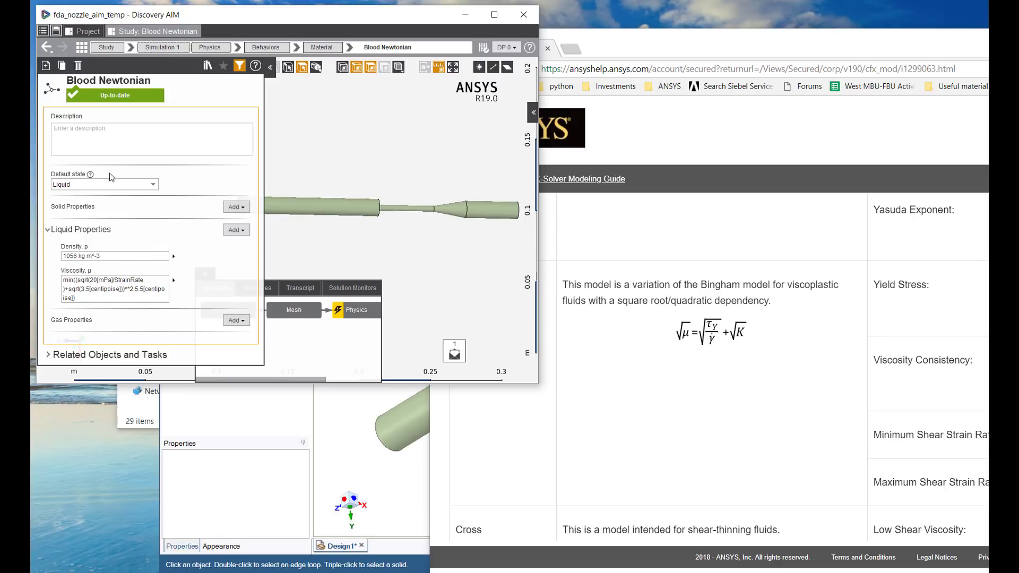
Rename the blood material to 'Blood Non-Newtonian'.
click(113, 79)
drag(99, 80, 163, 79)
key(Left)
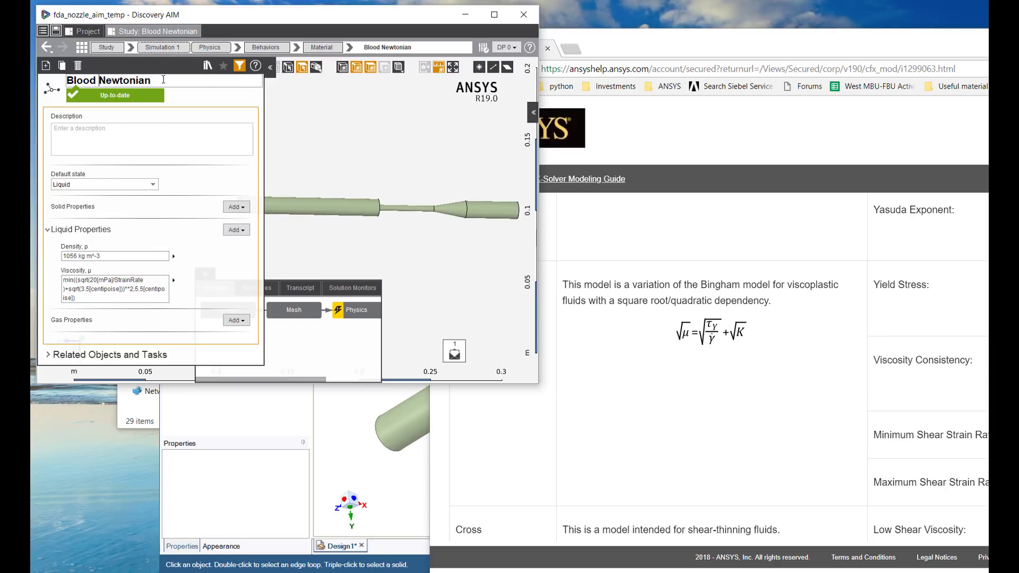
text(Non)
text(-)
key(Return)
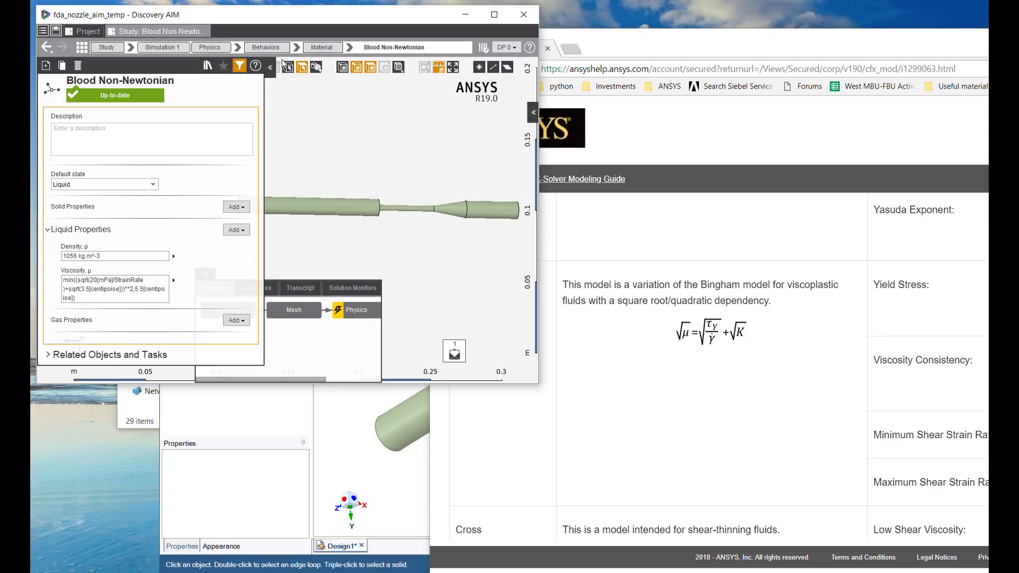
Show the fluid's material assignment with the Blood Non-Newtonian properties expanded, window maximized.
click(209, 47)
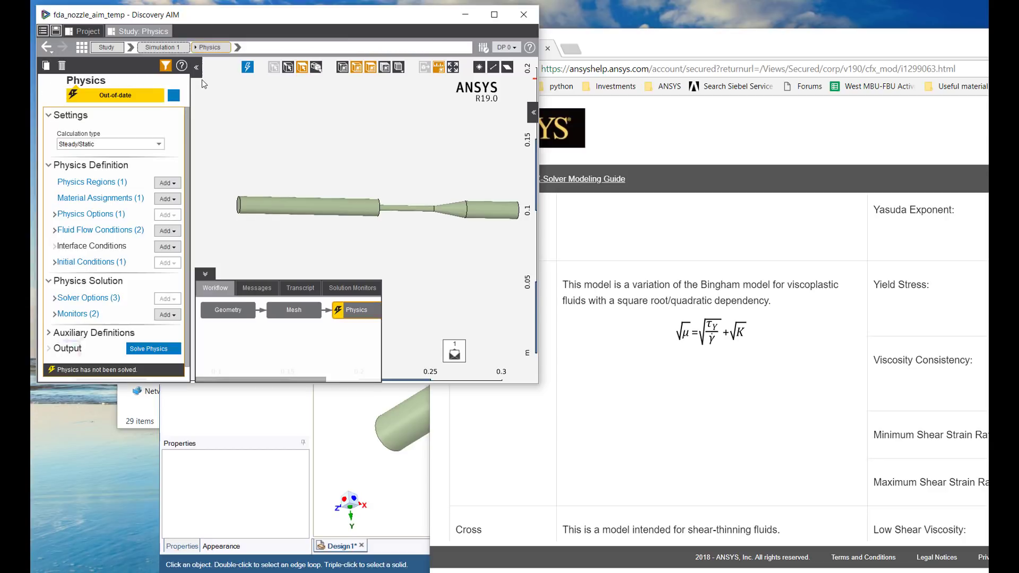
click(108, 206)
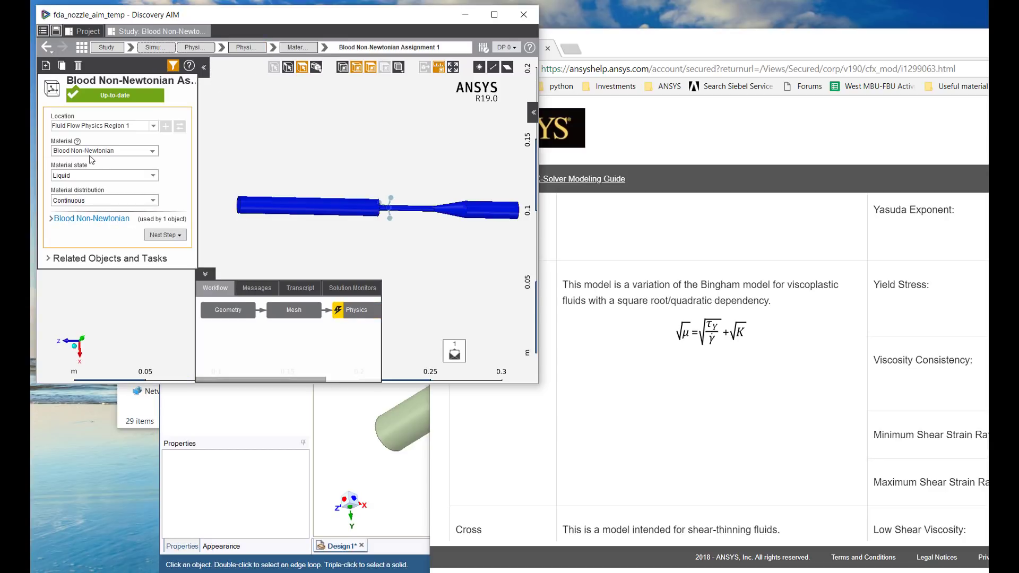
click(52, 219)
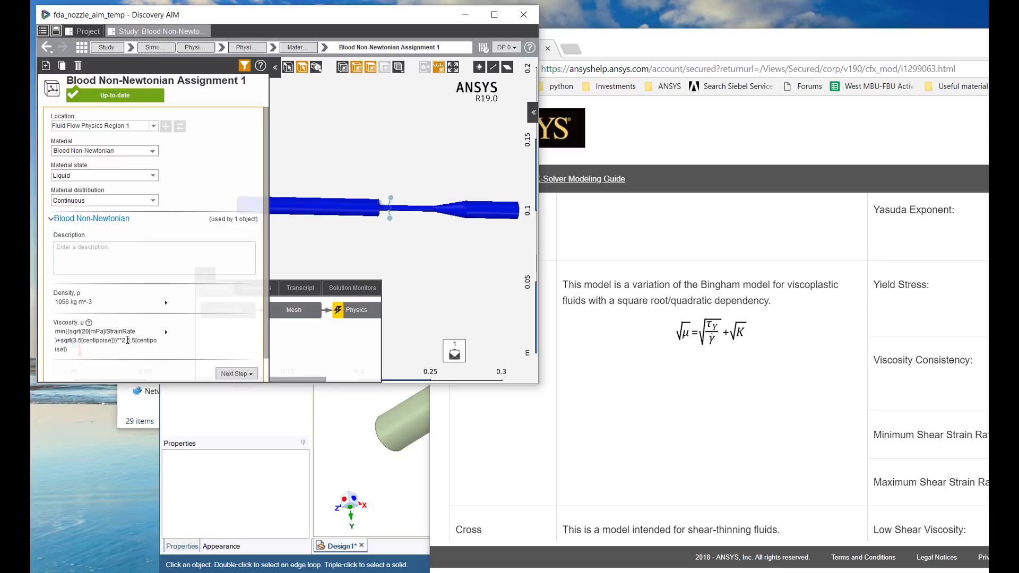
double_click(348, 21)
Solve the flow physics to convergence, then open the Results step from the workflow.
right_click(436, 355)
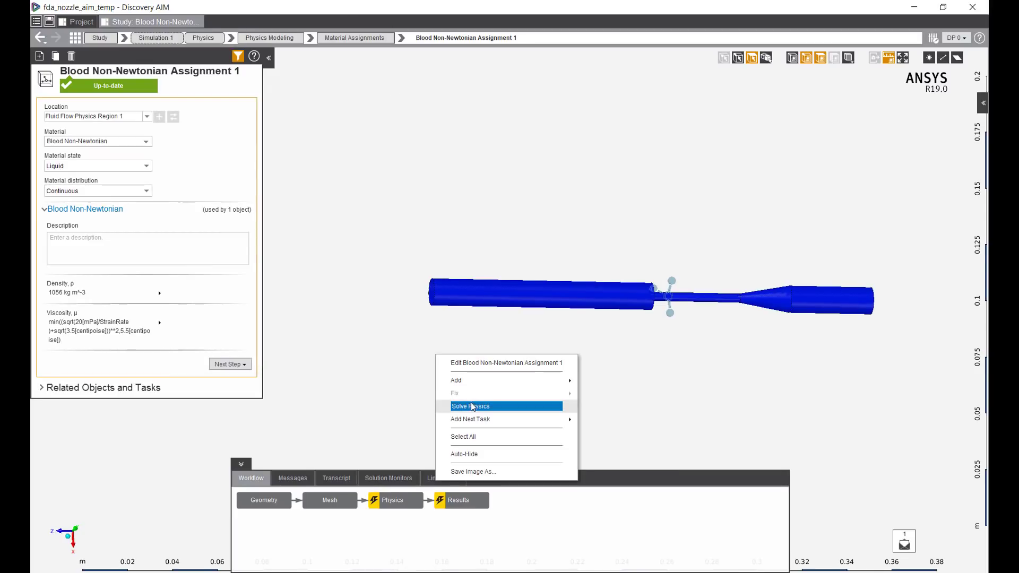
click(470, 404)
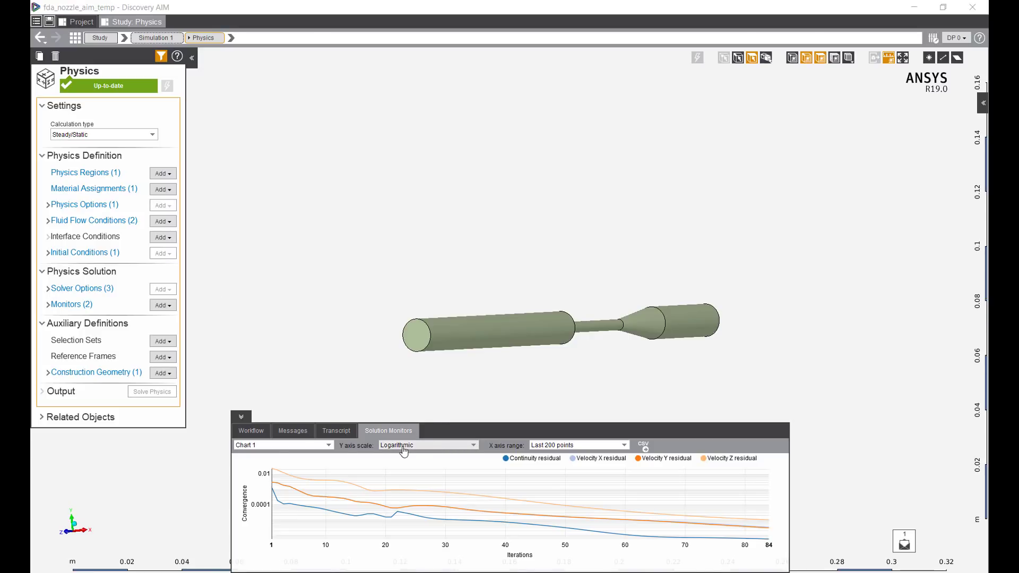
click(259, 434)
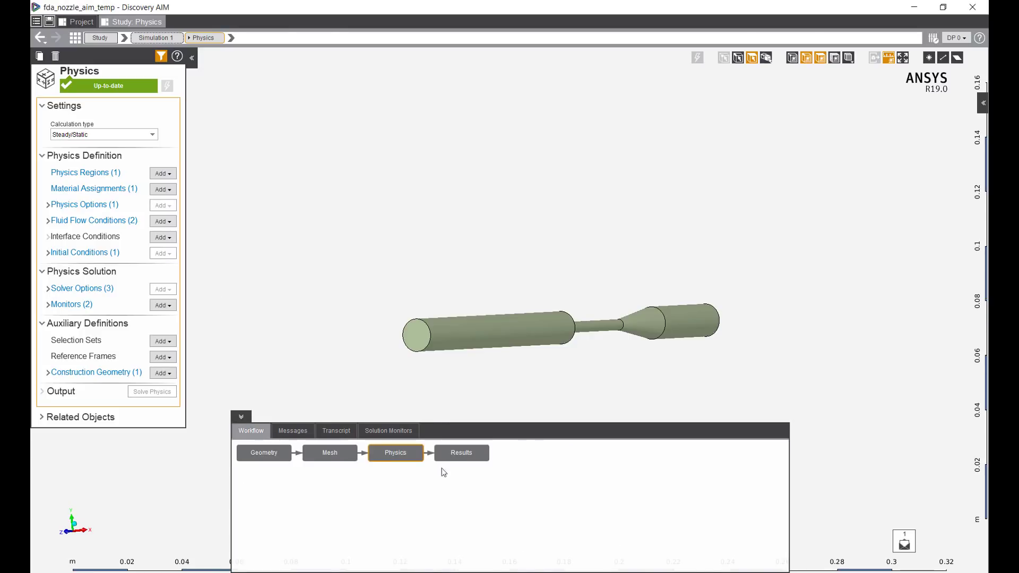
click(466, 452)
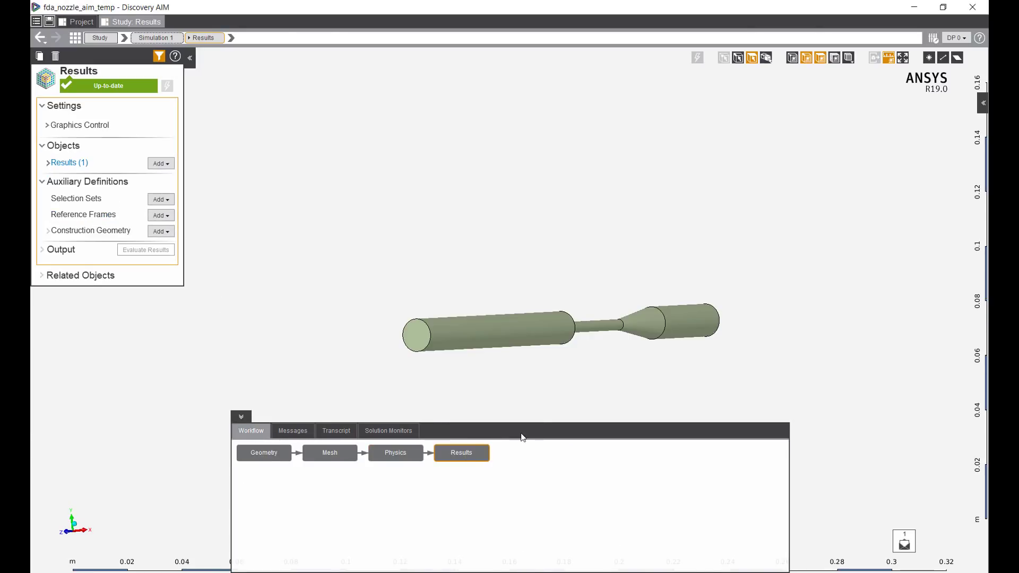
Create construction Plane 2 with its normal set to X = 1.
right_click(363, 208)
click(382, 209)
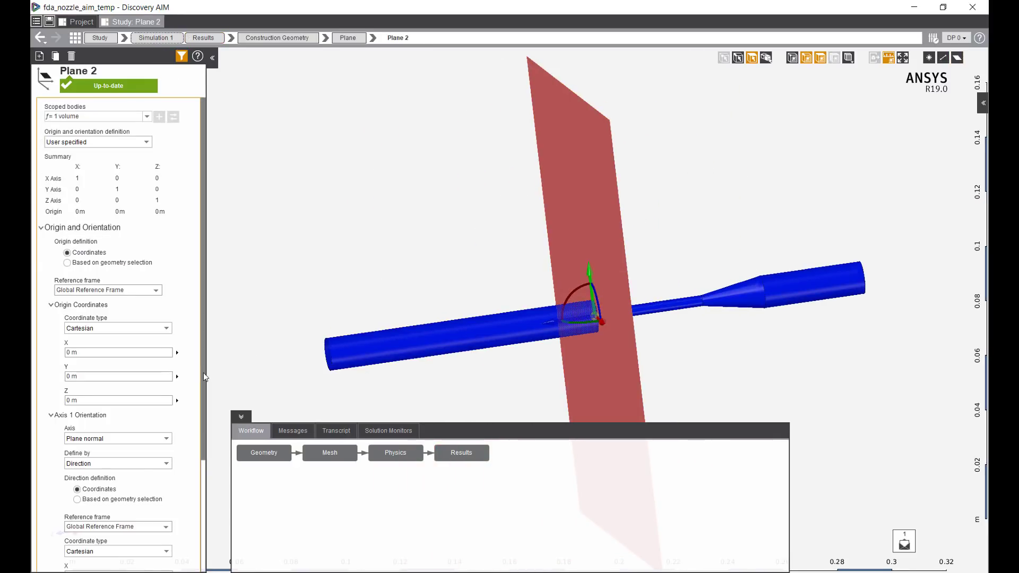
scroll(205, 419, down, 3)
click(85, 429)
text(1)
click(75, 479)
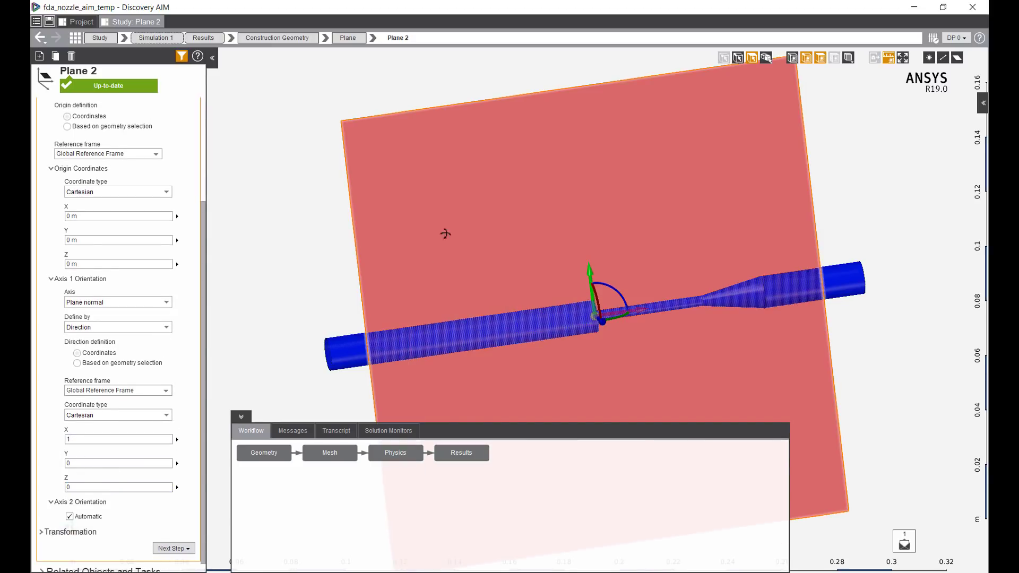
Add a Contour result on Plane 2.
right_click(381, 240)
mouse_move(402, 266)
mouse_move(484, 266)
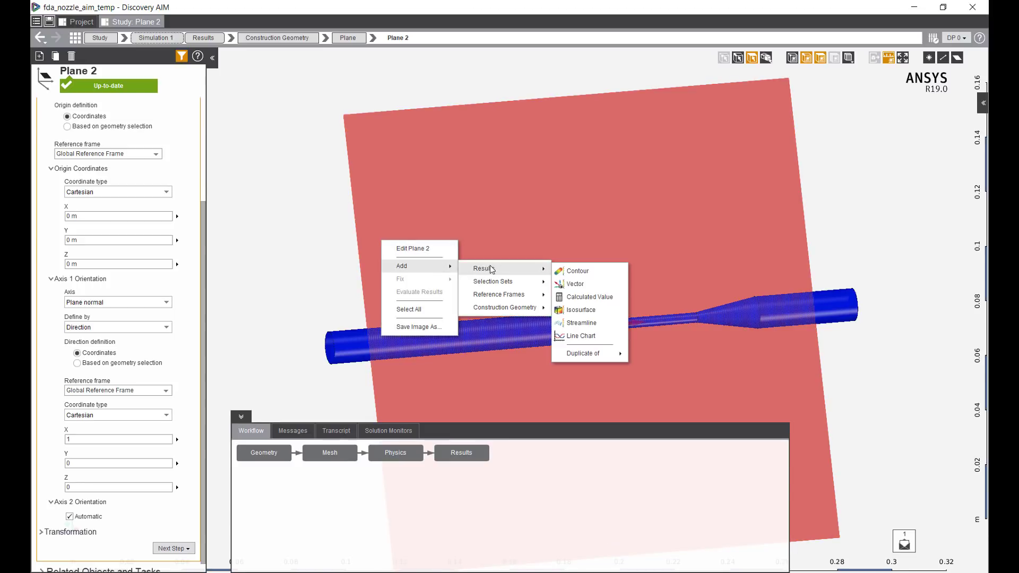
click(585, 267)
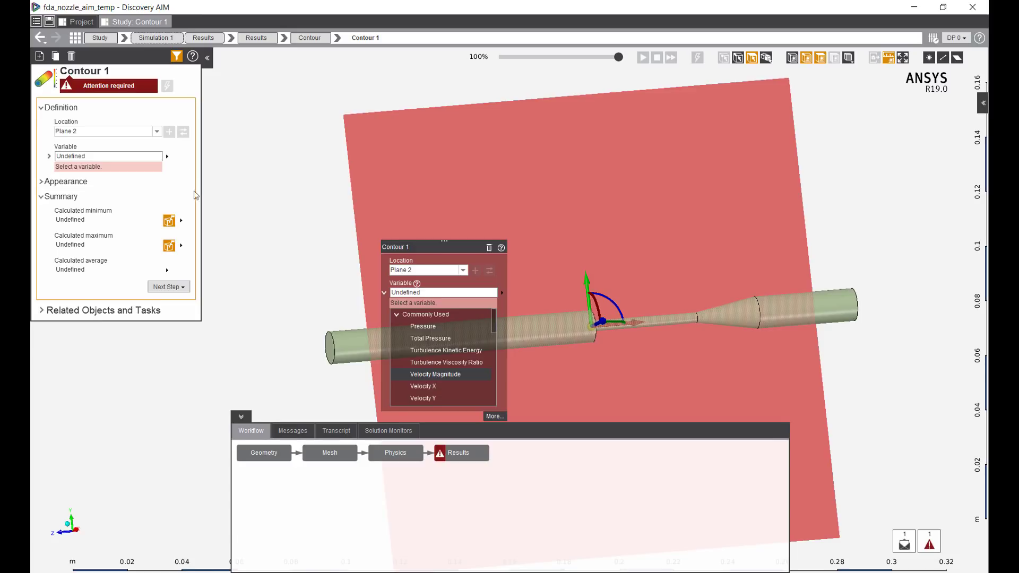
Plot Velocity Magnitude on the Plane 2 contour, peaking near 4.086 m/s in the throat.
click(431, 375)
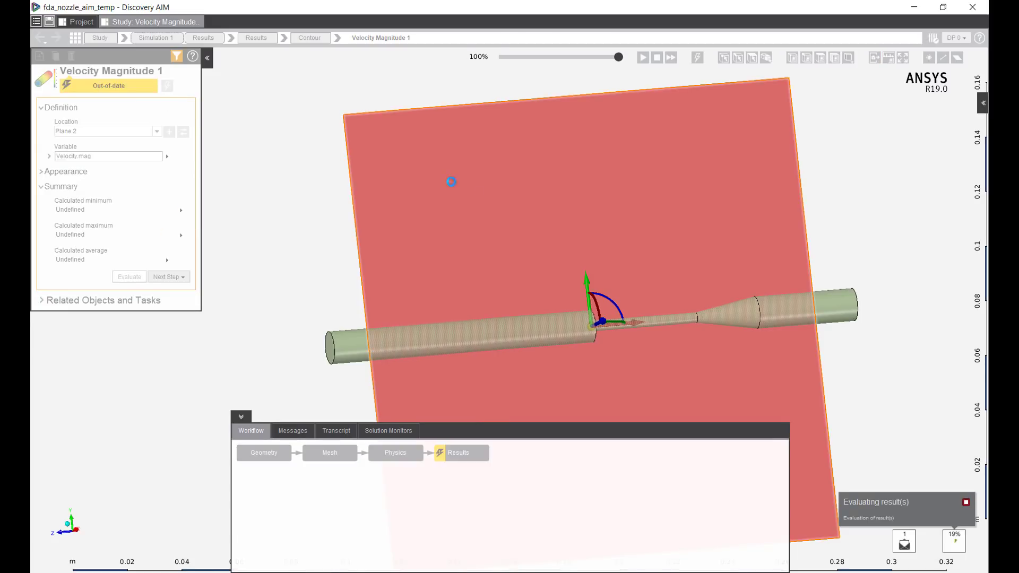
scroll(584, 339, up, 5)
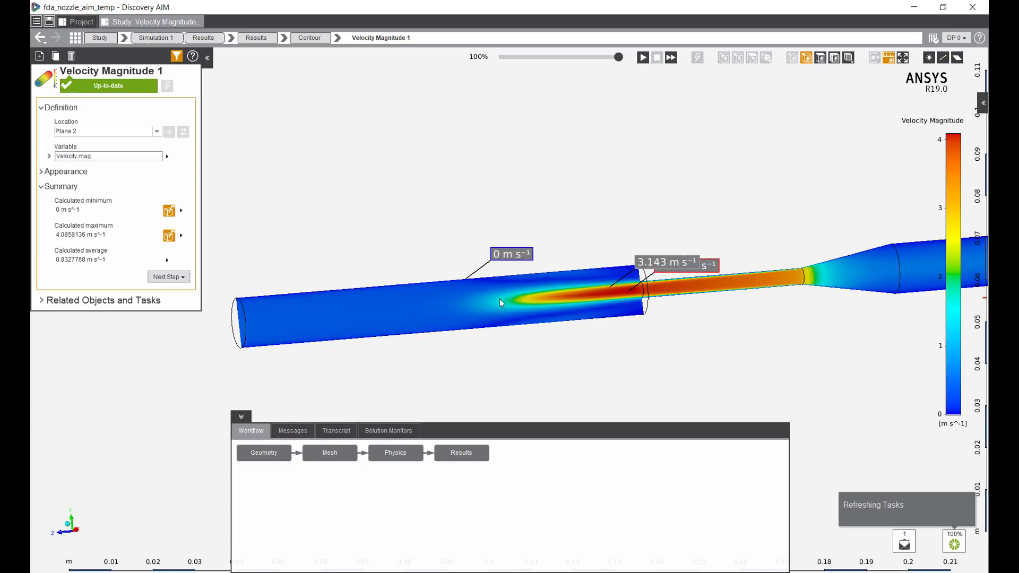
scroll(368, 305, down, 3)
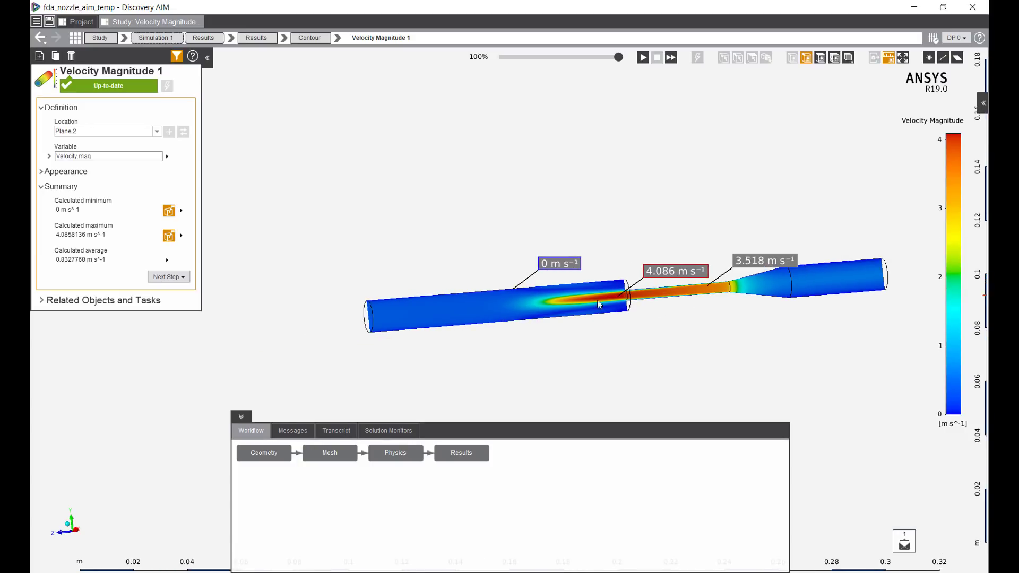
Switch the contour to Dynamic Viscosity and inspect its 0.00359–0.0055 Pa s range around the throat.
click(125, 157)
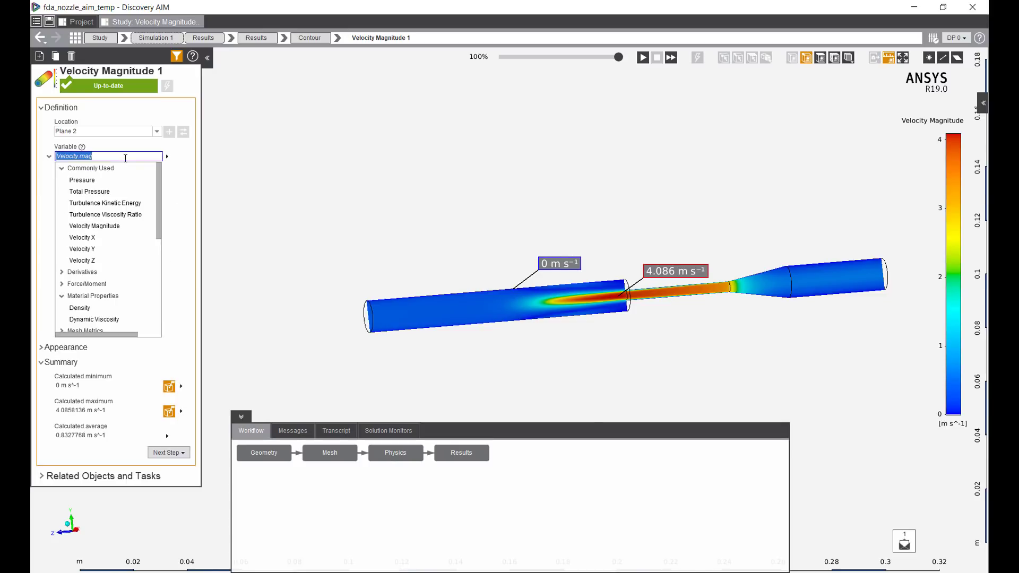
click(114, 319)
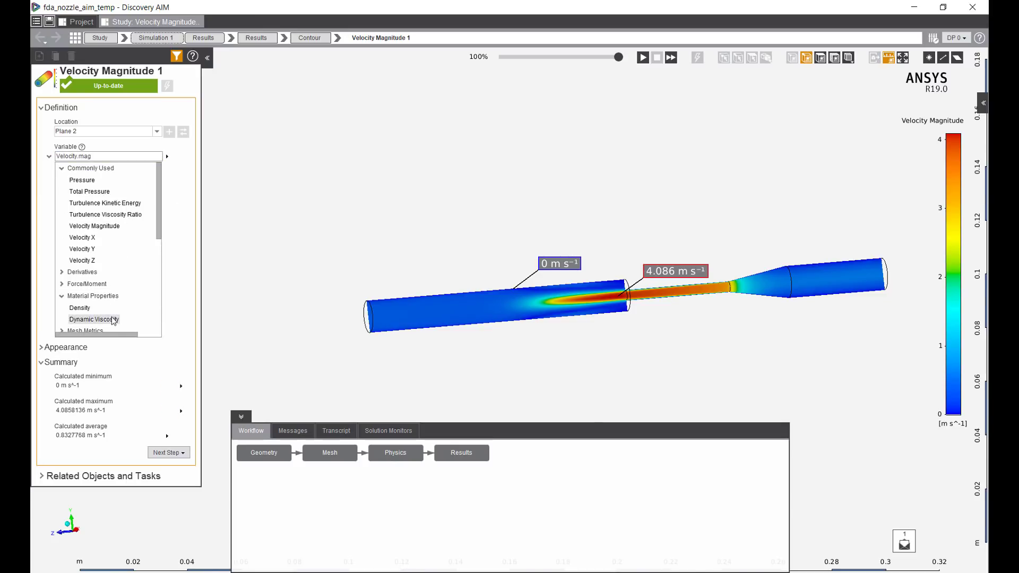
click(167, 85)
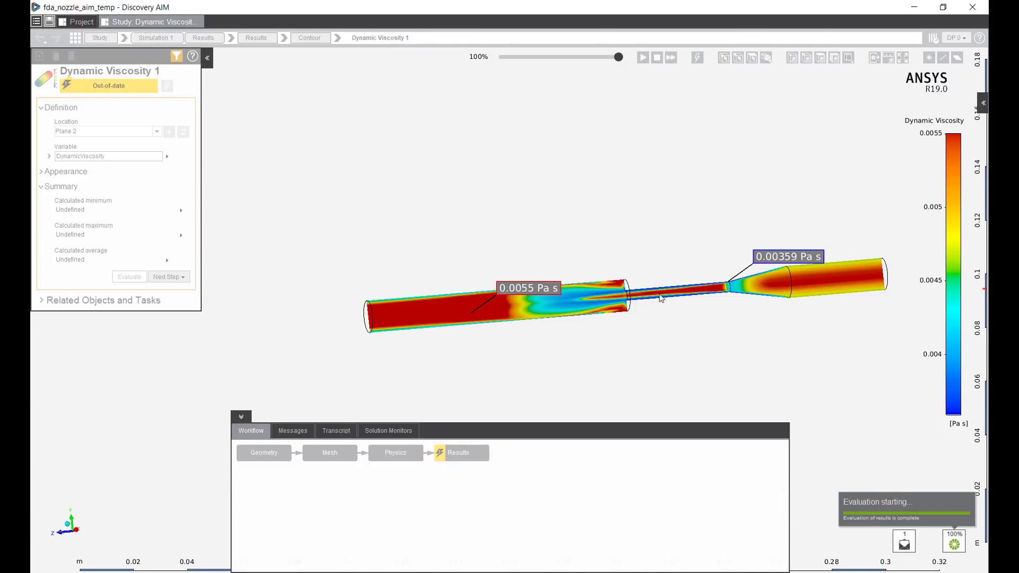
scroll(661, 306, up, 2)
shift+middle_drag(684, 303, 576, 321)
scroll(660, 324, up, 2)
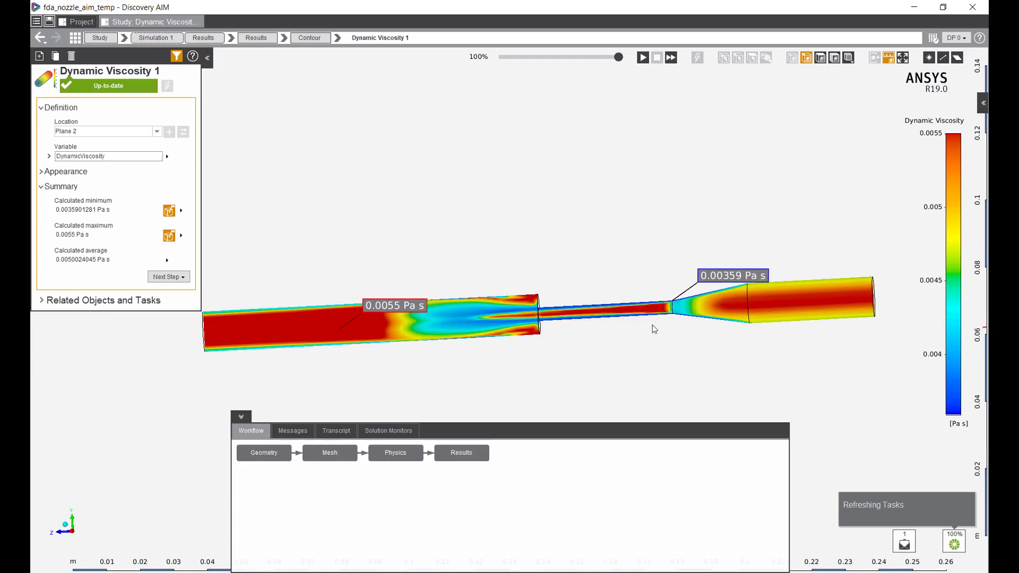
scroll(685, 299, up, 2)
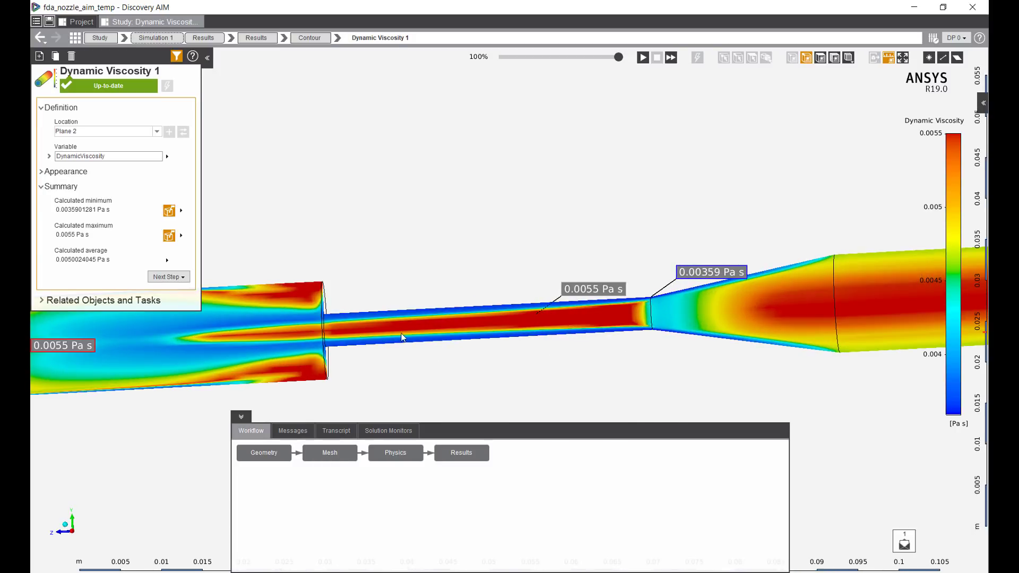
shift+middle_drag(350, 344, 548, 343)
scroll(549, 343, down, 3)
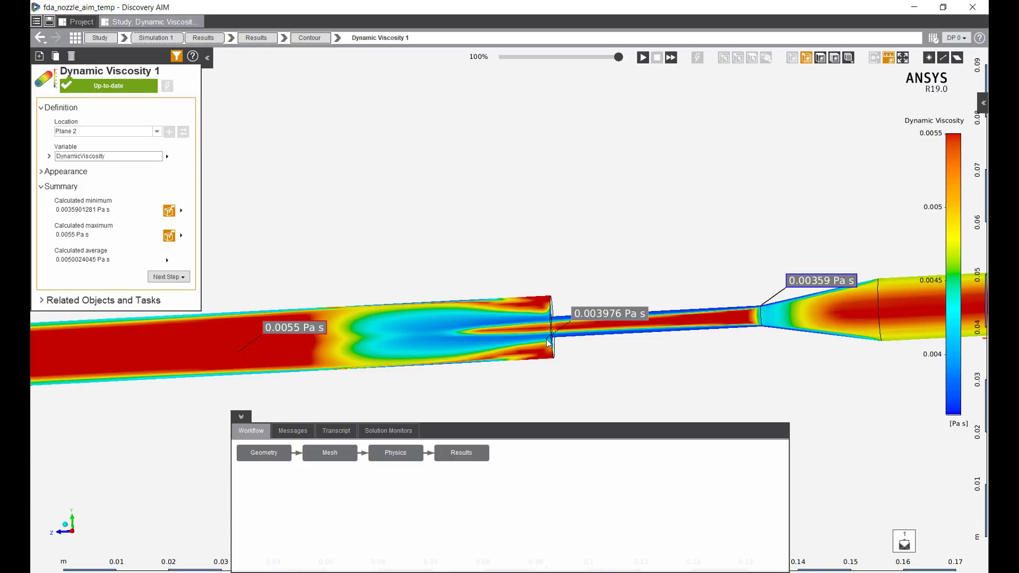
mouse_move(546, 308)
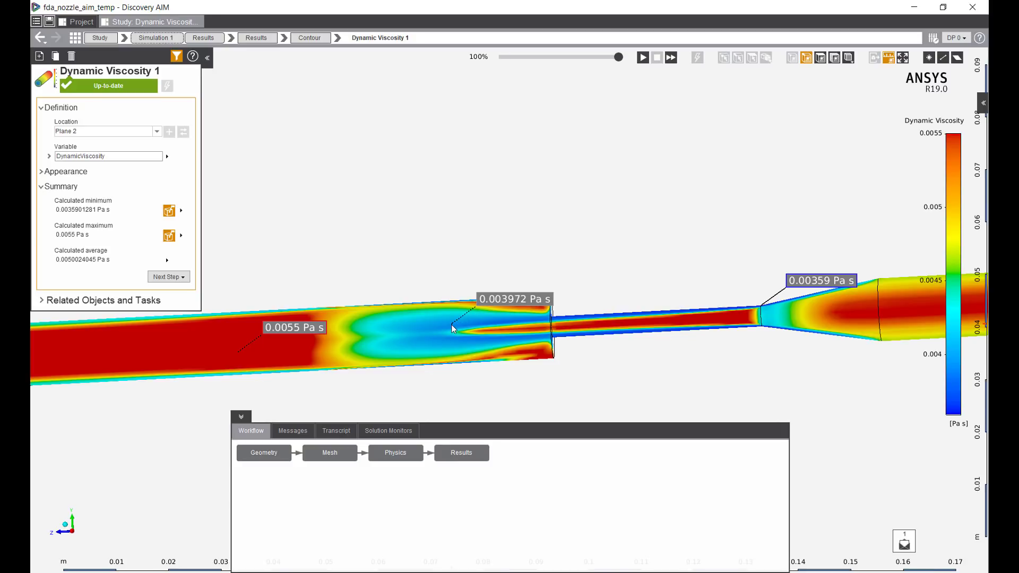
scroll(444, 323, down, 2)
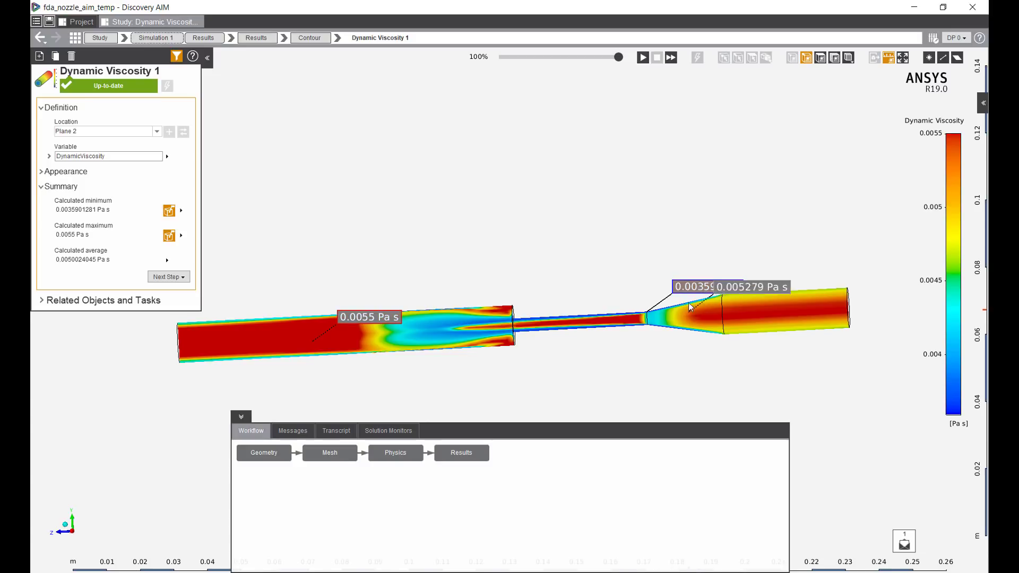
scroll(700, 288, up, 2)
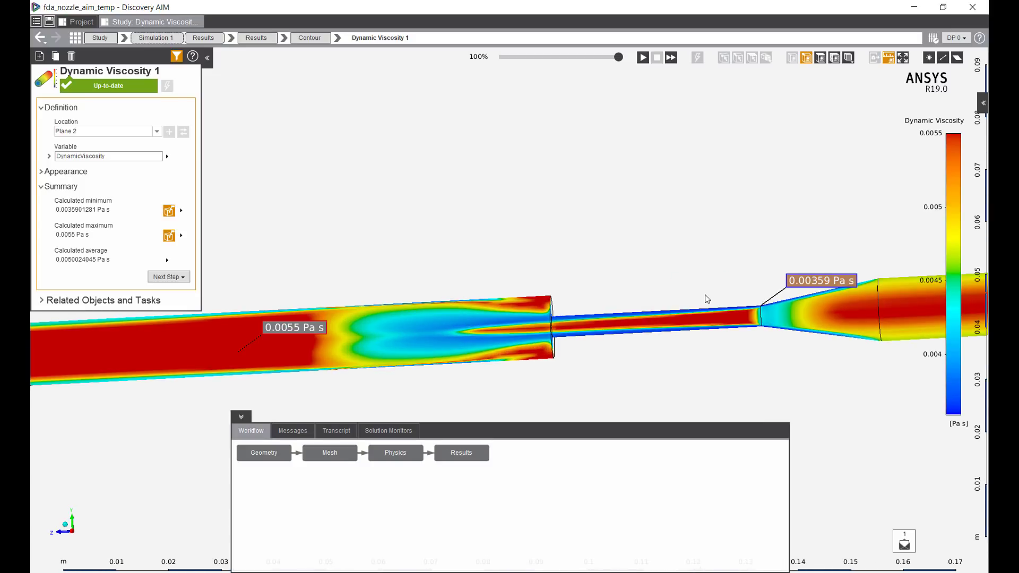
scroll(804, 288, down, 2)
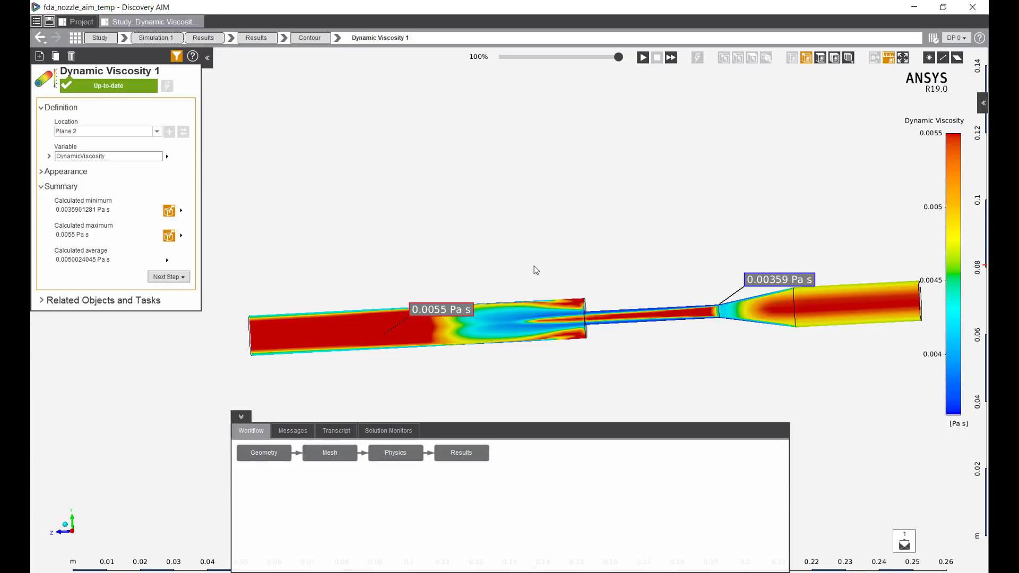
Change the contour variable to StrainRate and evaluate it, ranging 2.581 to 3.491e4 s^-1.
click(147, 159)
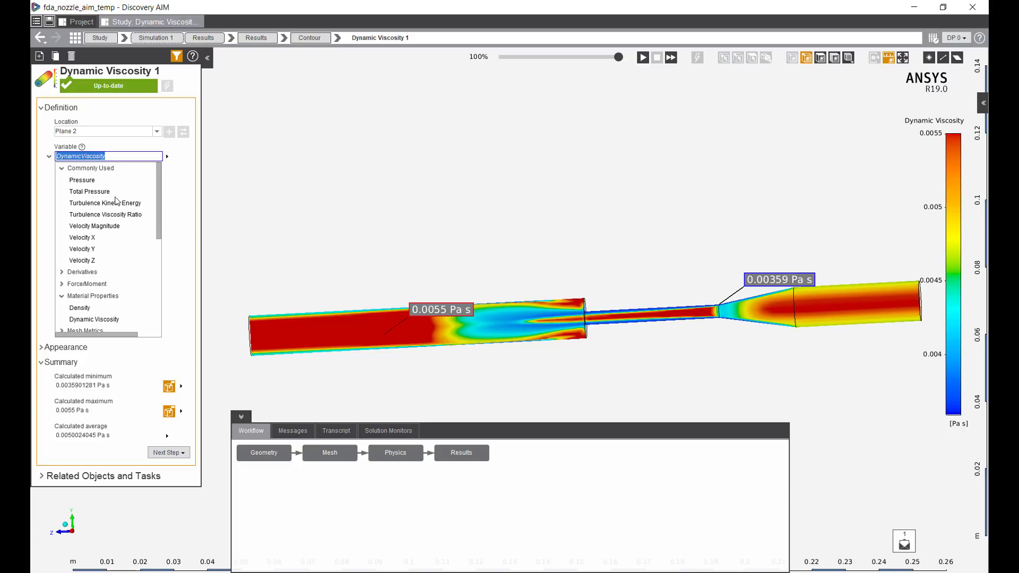
text(st)
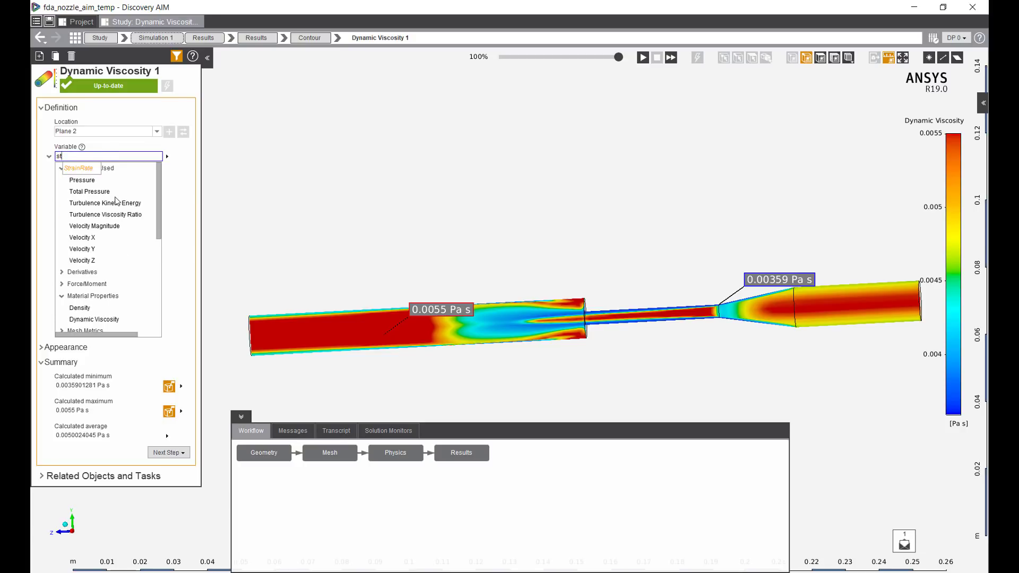
click(87, 169)
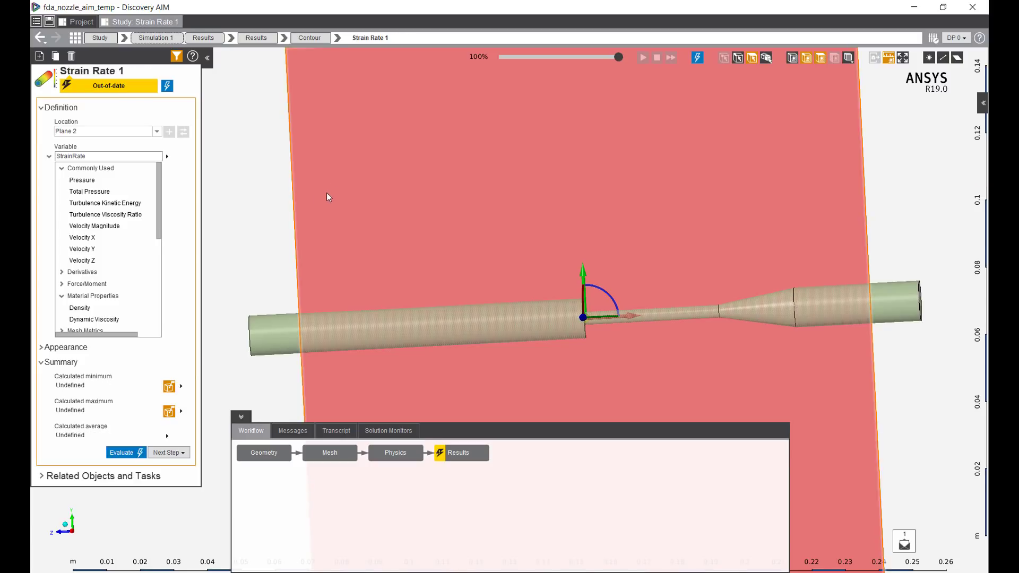
right_click(330, 184)
click(370, 236)
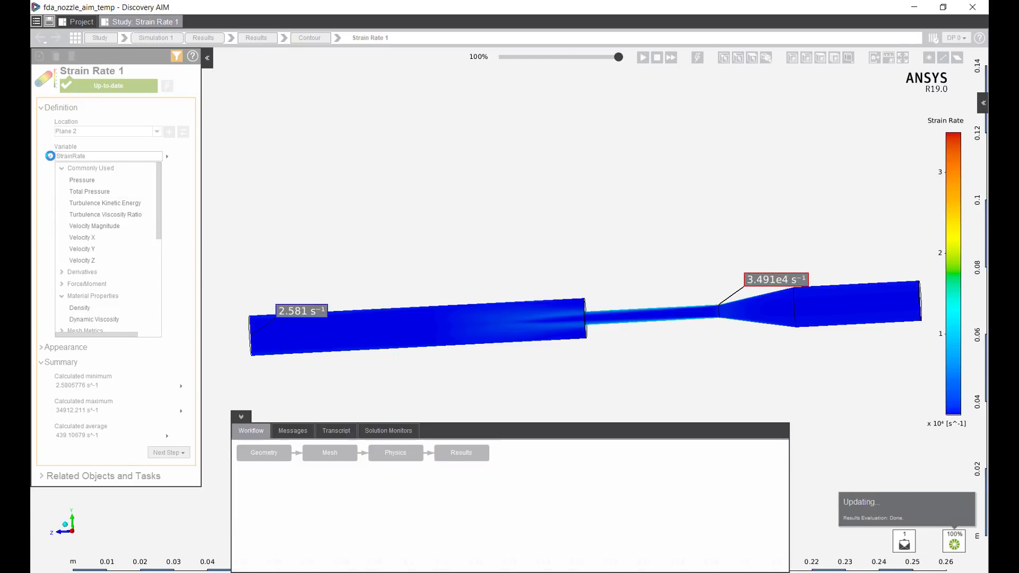
Set the Strain Rate 1 contour's colour distribution to Logarithmic.
click(48, 156)
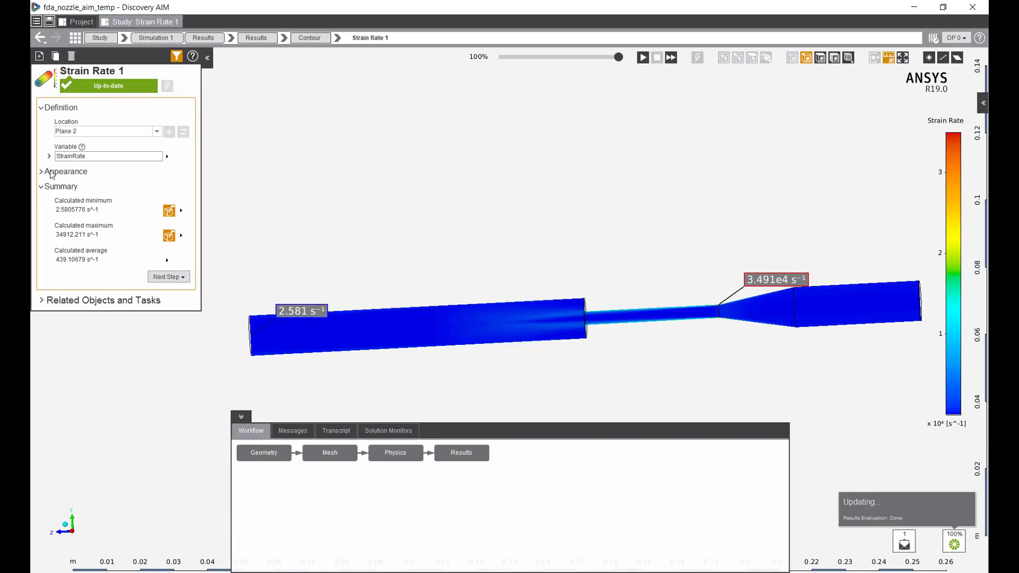
click(45, 172)
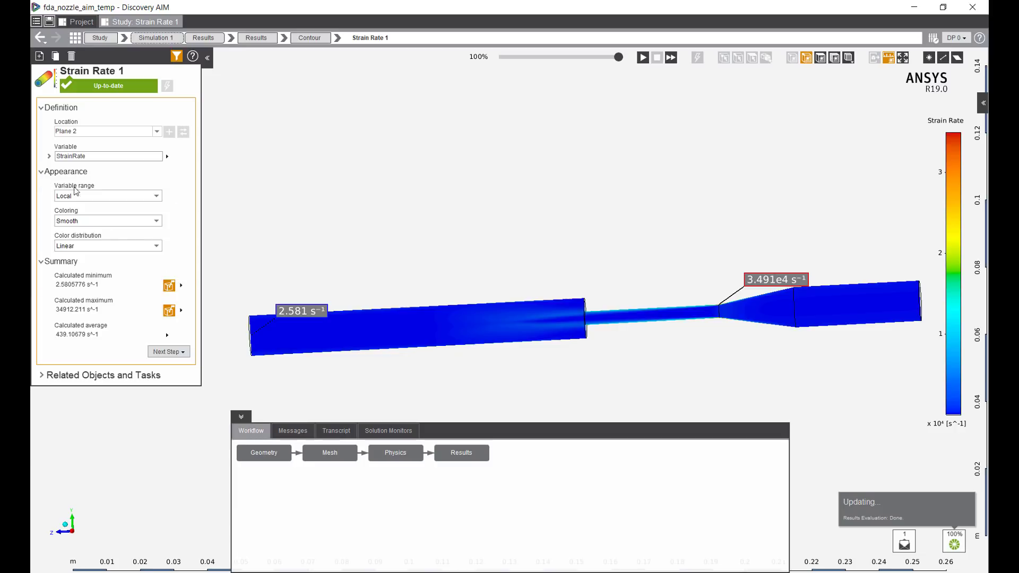
click(130, 246)
click(109, 268)
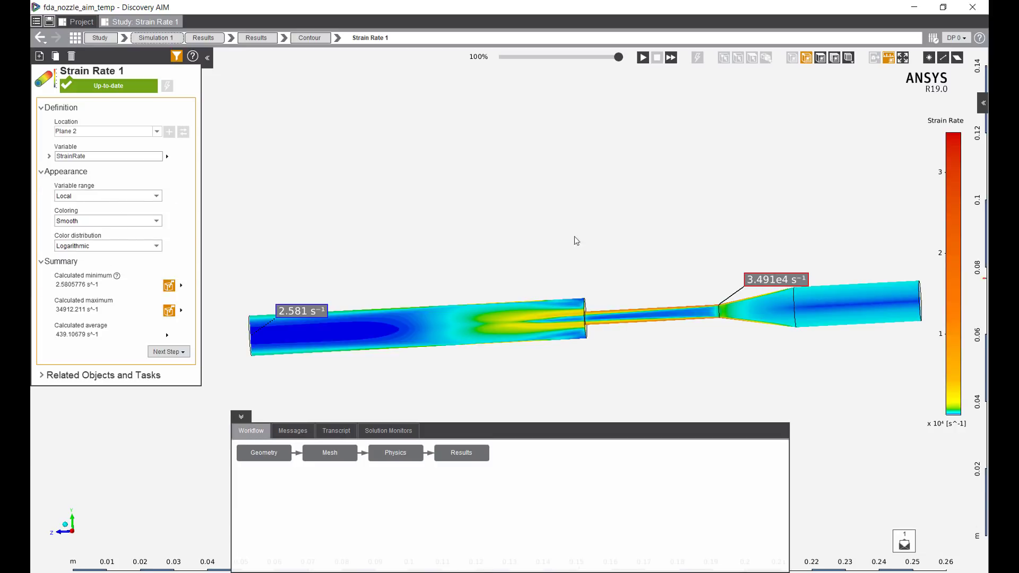
Inspect the logarithmic strain rate around the throat, then return to the Results overview.
scroll(603, 289, up, 3)
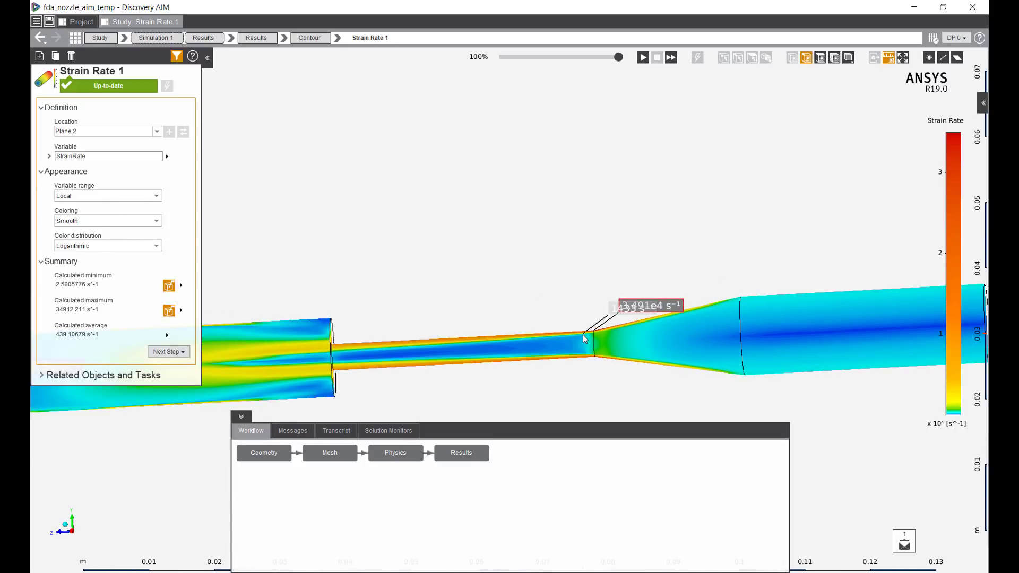
scroll(587, 336, down, 2)
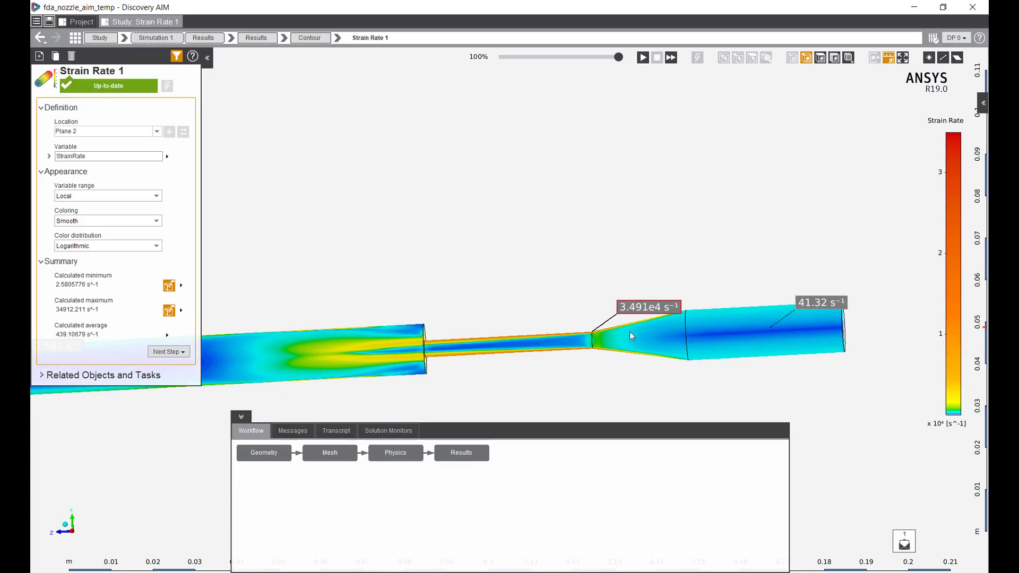
scroll(381, 342, up, 1)
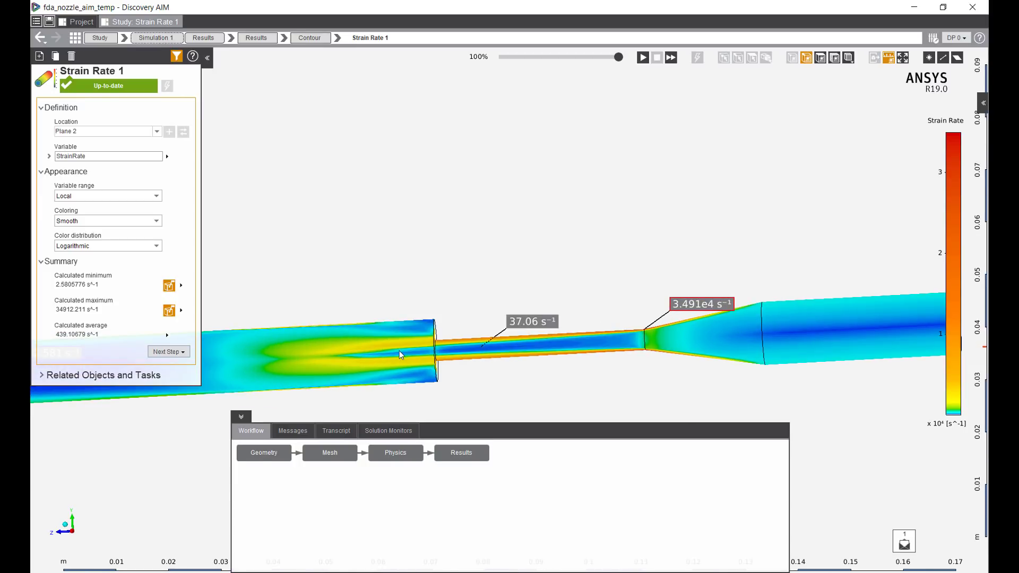
scroll(328, 357, down, 1)
middle_drag(328, 358, 515, 310)
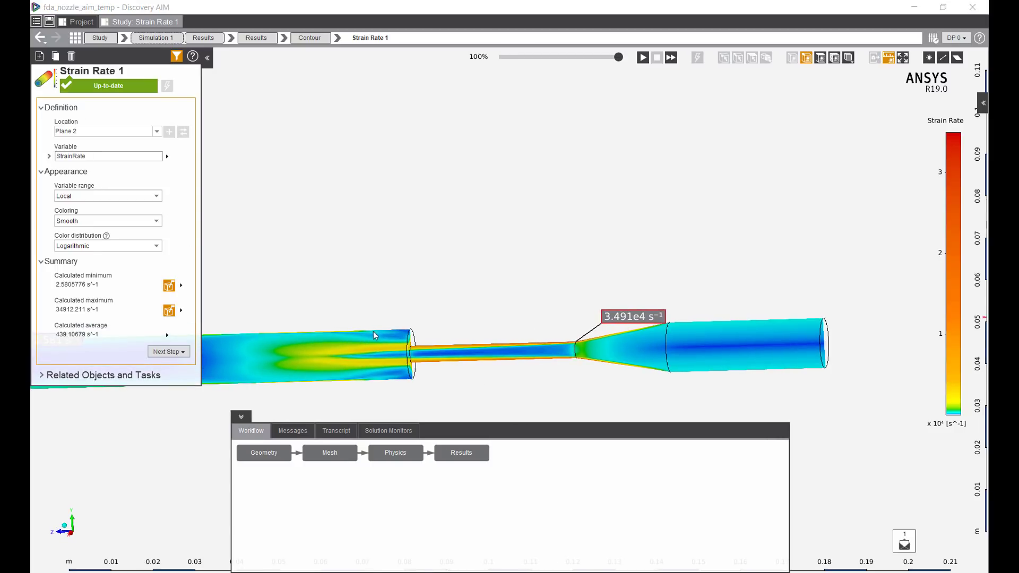
middle_drag(412, 284, 399, 329)
click(460, 453)
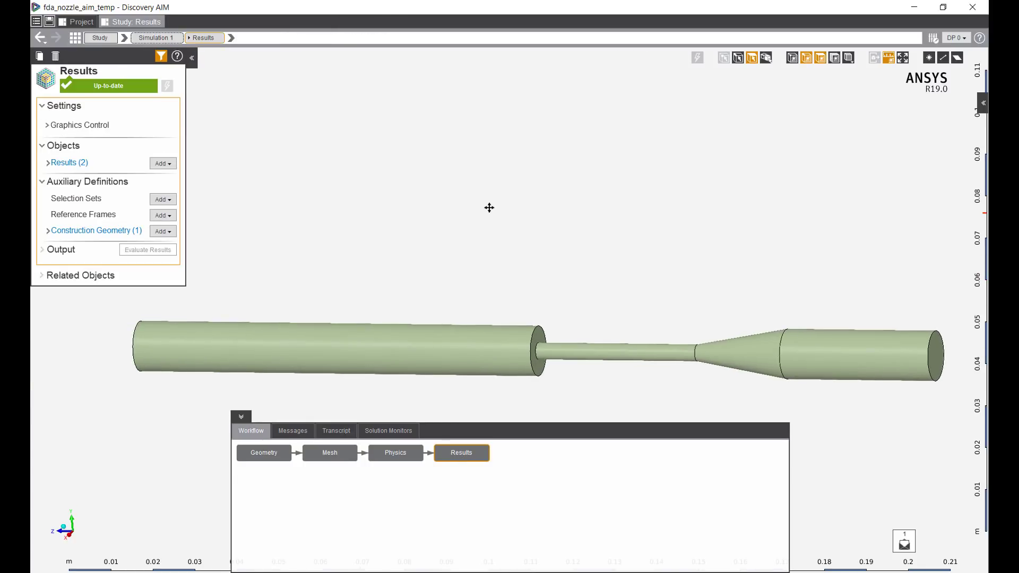
Add a new Line Chart 1 result and open its Location options.
click(169, 165)
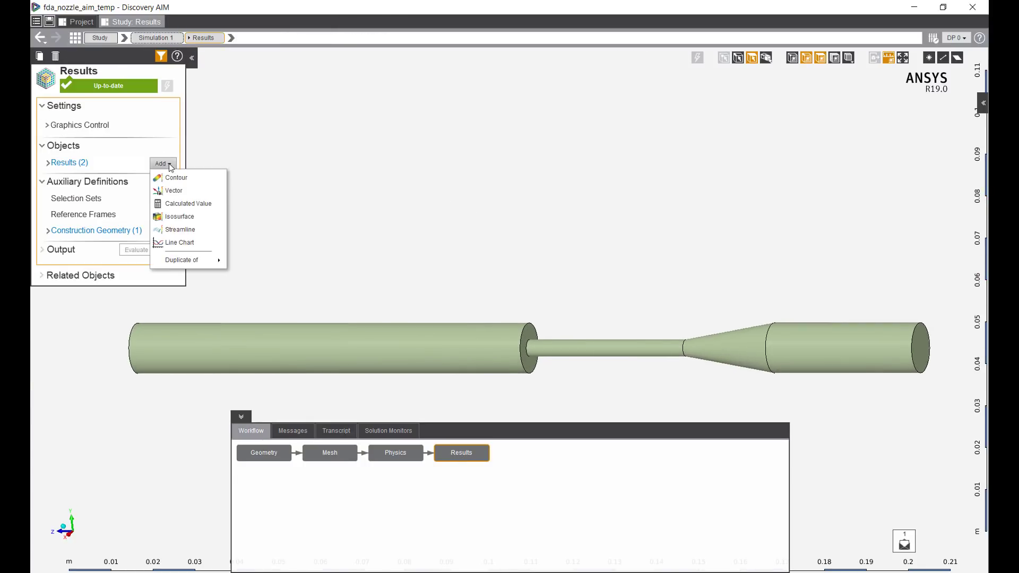
click(179, 243)
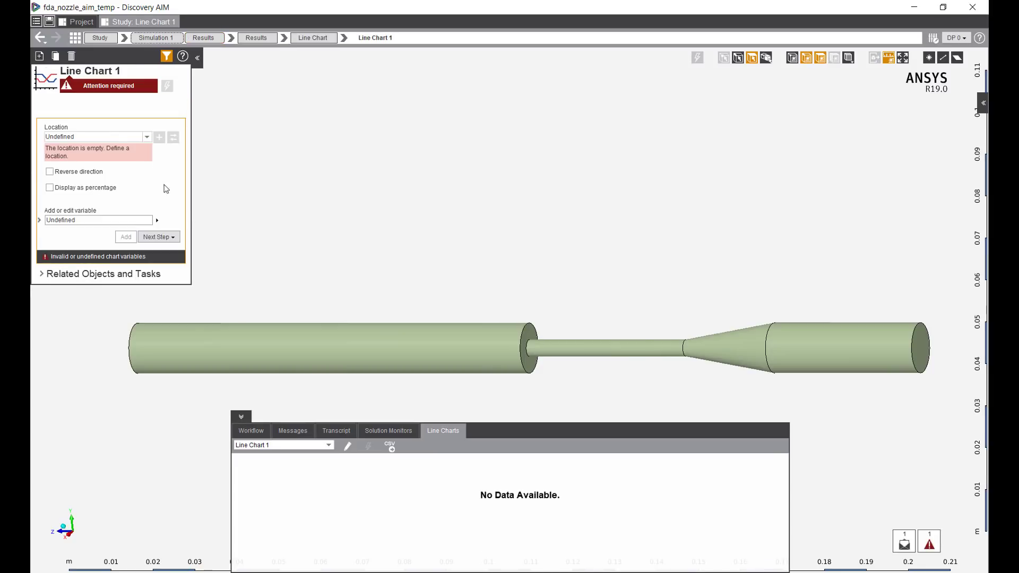
click(146, 136)
Create Line 1 with its start point on the right end face of the nozzle.
mouse_move(109, 152)
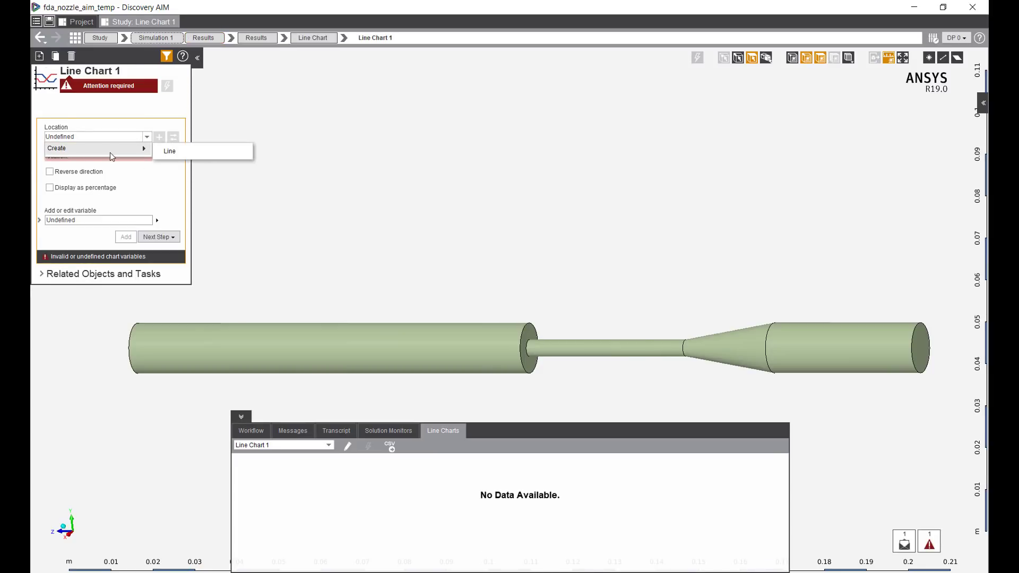
click(175, 151)
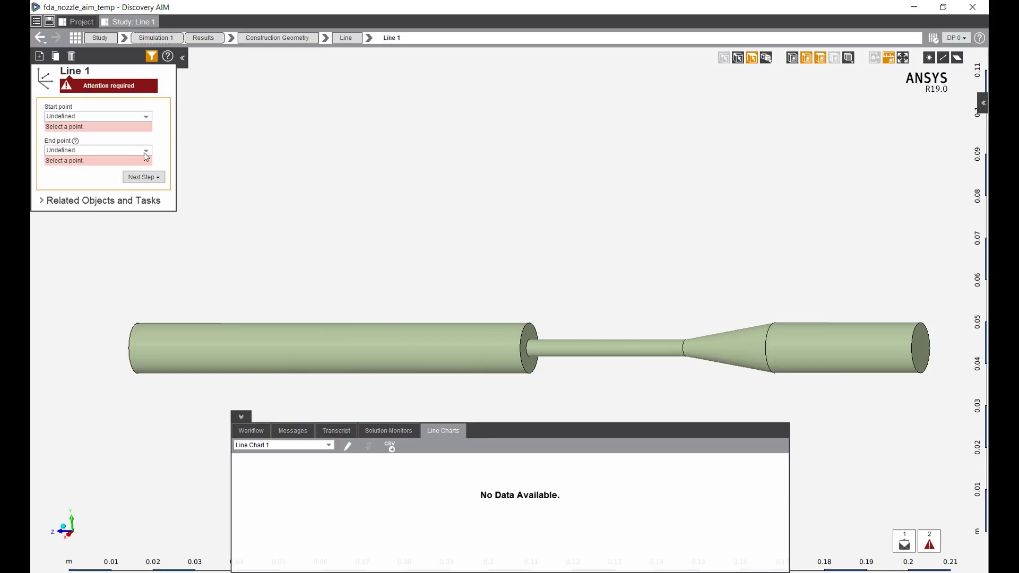
click(145, 116)
click(107, 130)
middle_drag(739, 282, 441, 283)
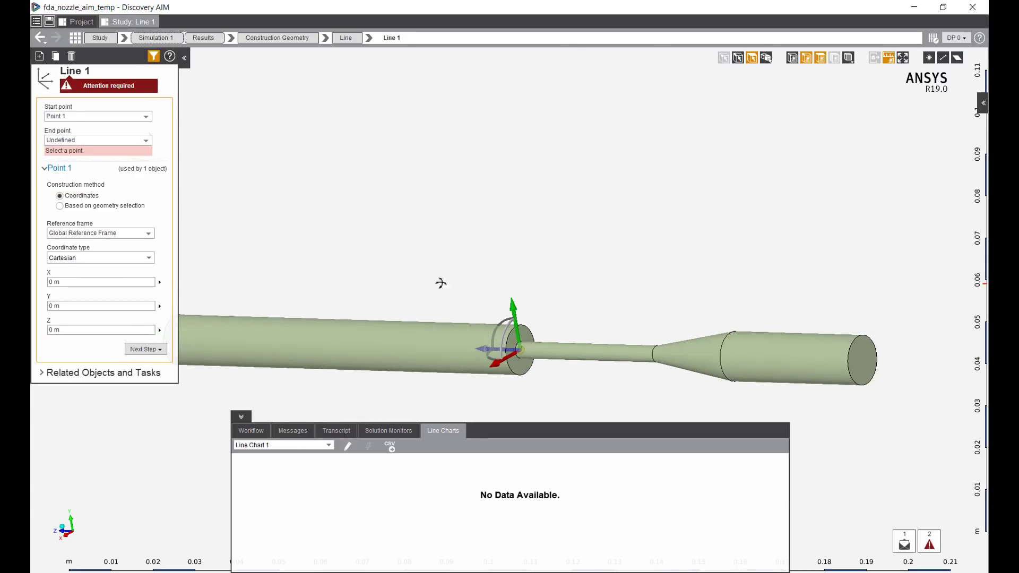
click(116, 210)
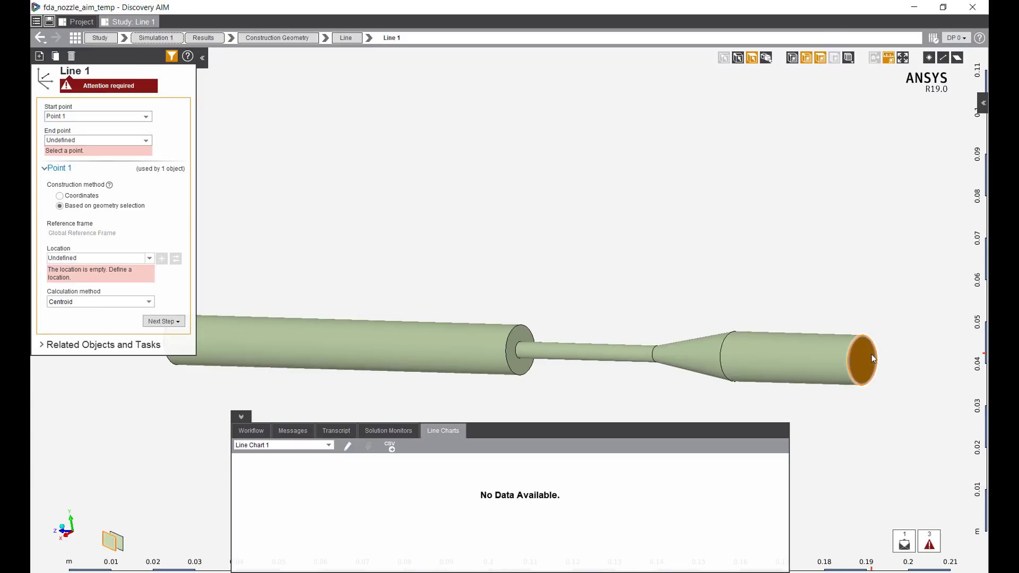
click(162, 259)
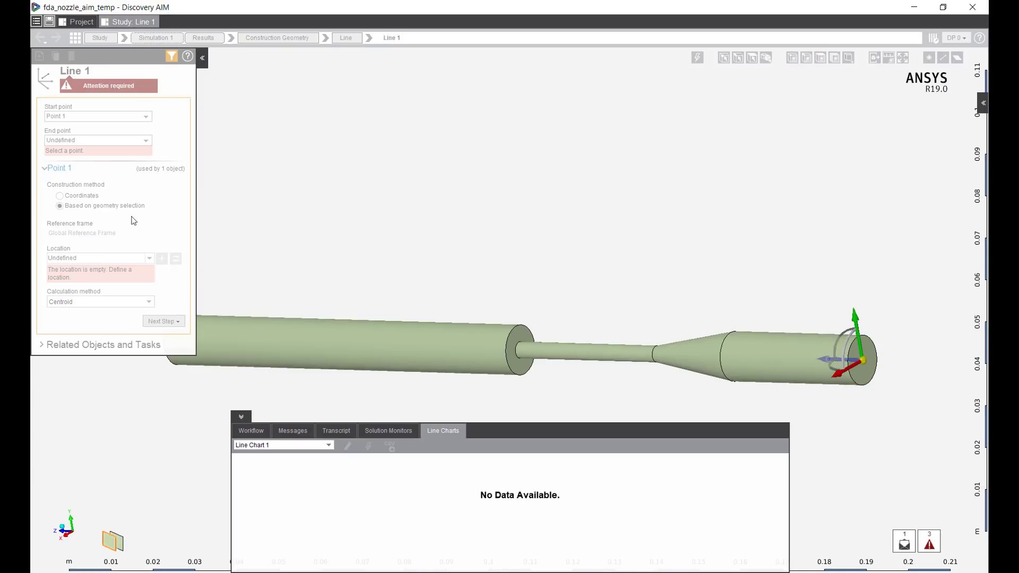
Set Line 1's end point on the nozzle's left end face.
click(77, 140)
click(76, 171)
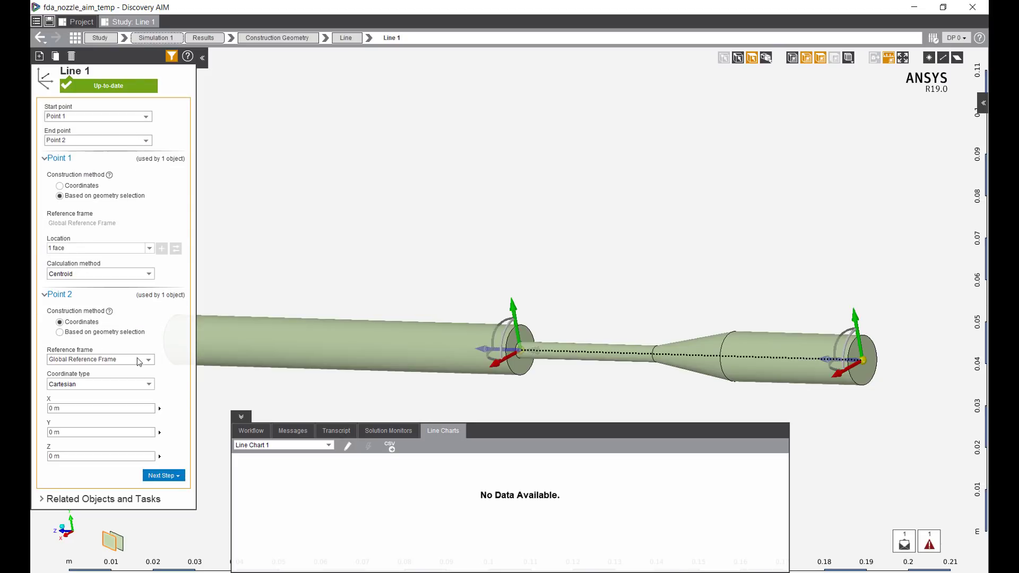
middle_drag(335, 330, 394, 312)
click(354, 333)
click(123, 332)
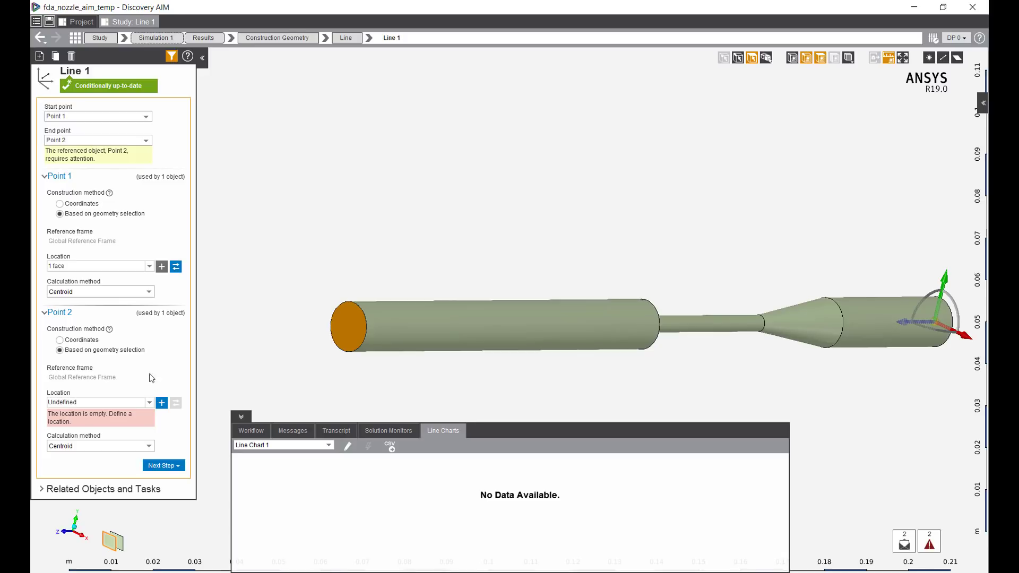
click(163, 407)
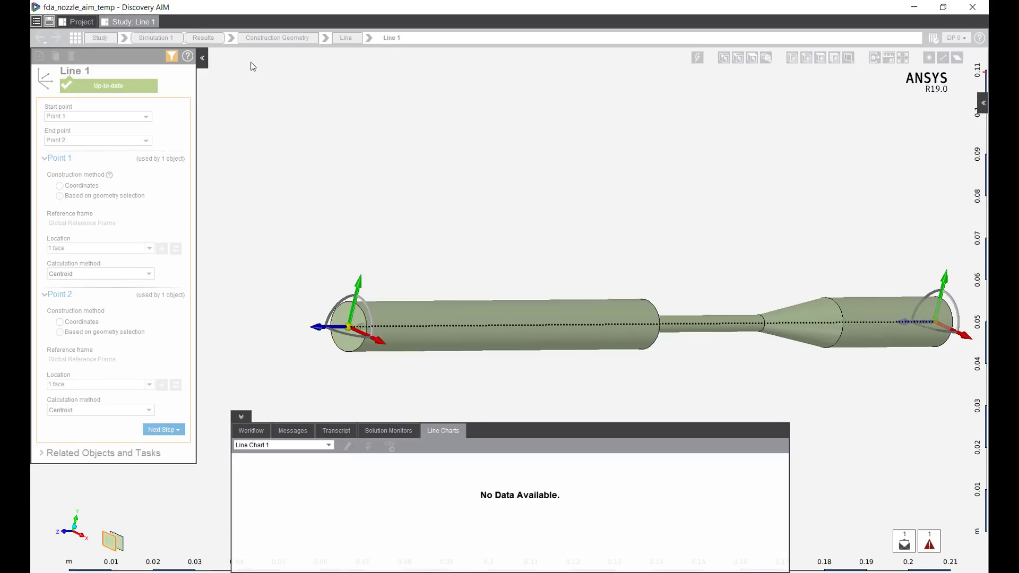
Plot Velocity Magnitude along Line 1 in Line Chart 1 and evaluate the chart.
click(204, 38)
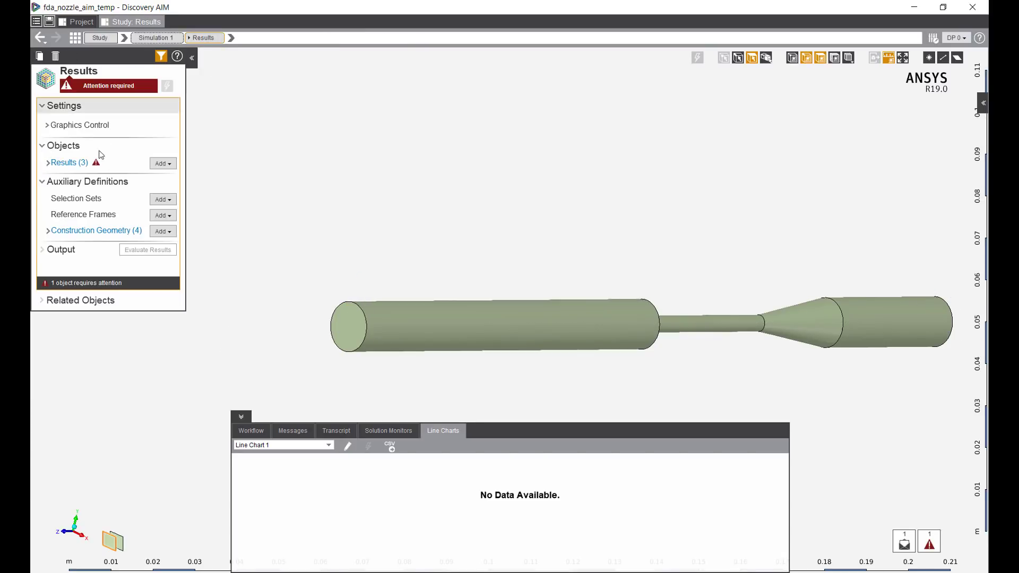
click(69, 163)
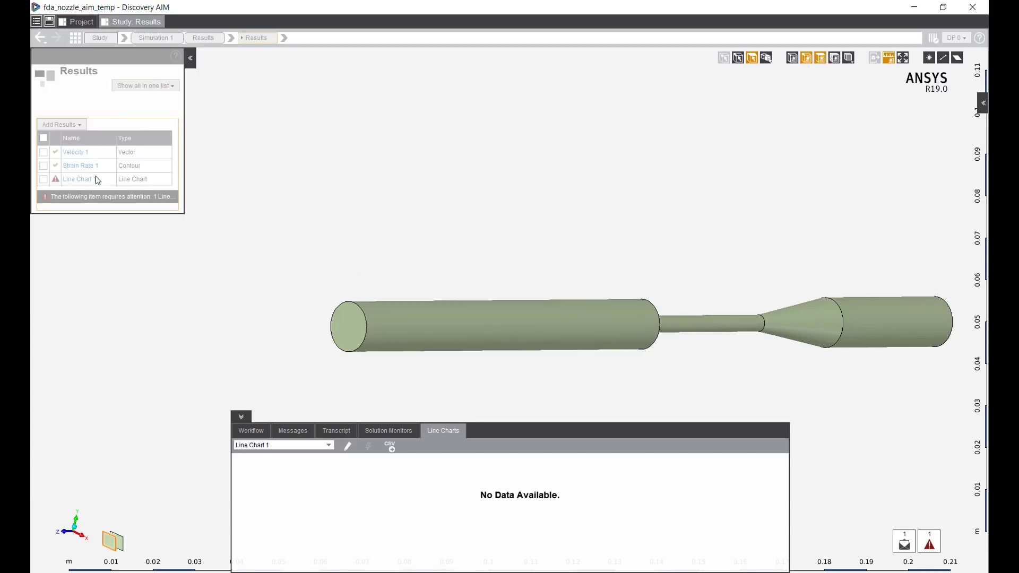
double_click(132, 180)
click(124, 203)
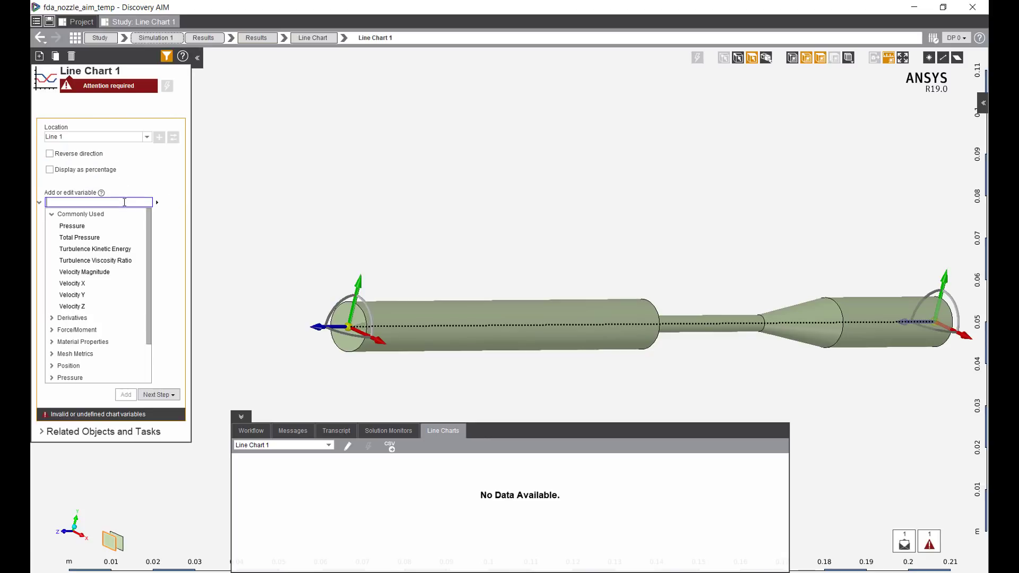
click(85, 272)
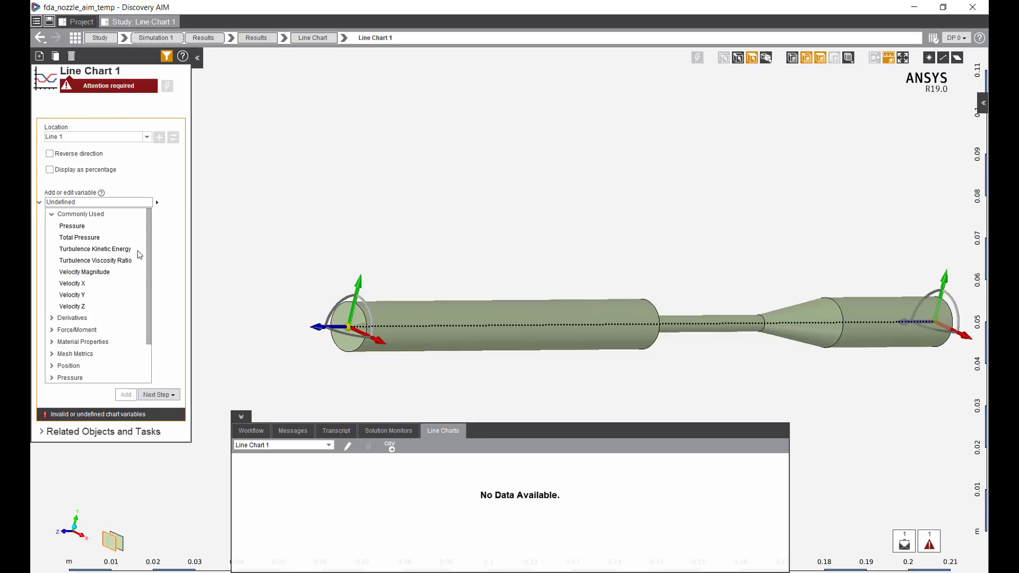
click(126, 220)
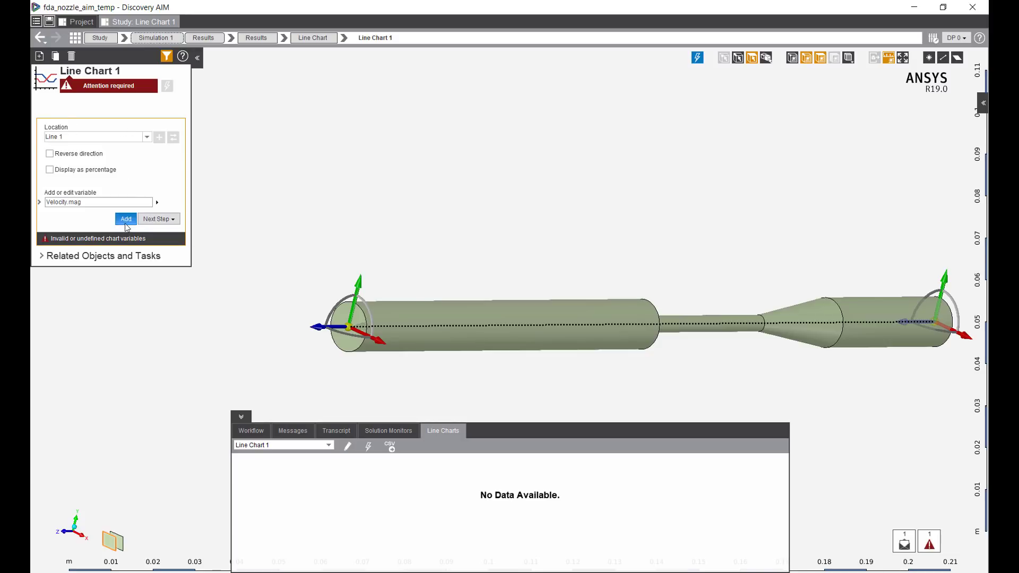
click(126, 219)
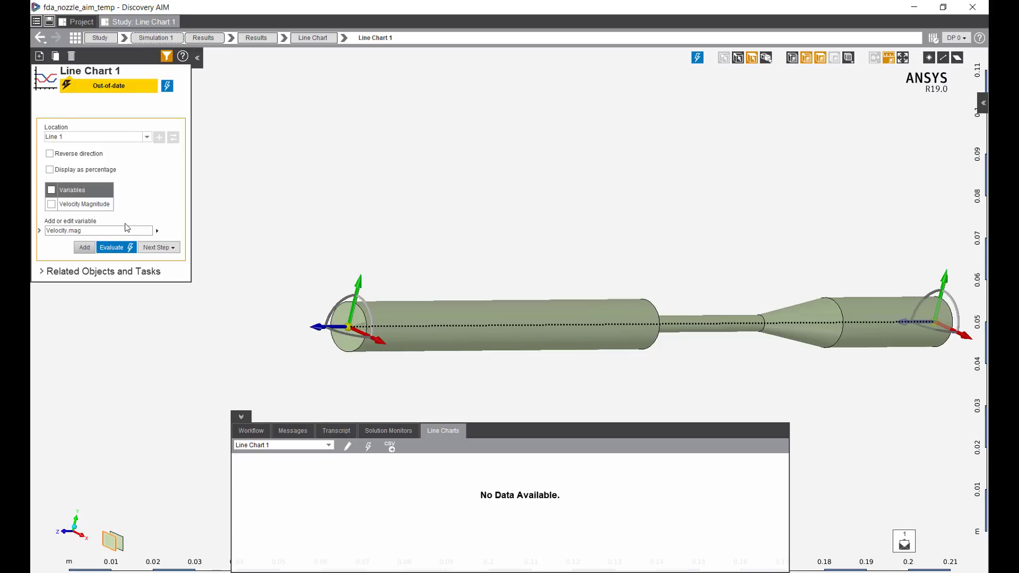
click(113, 247)
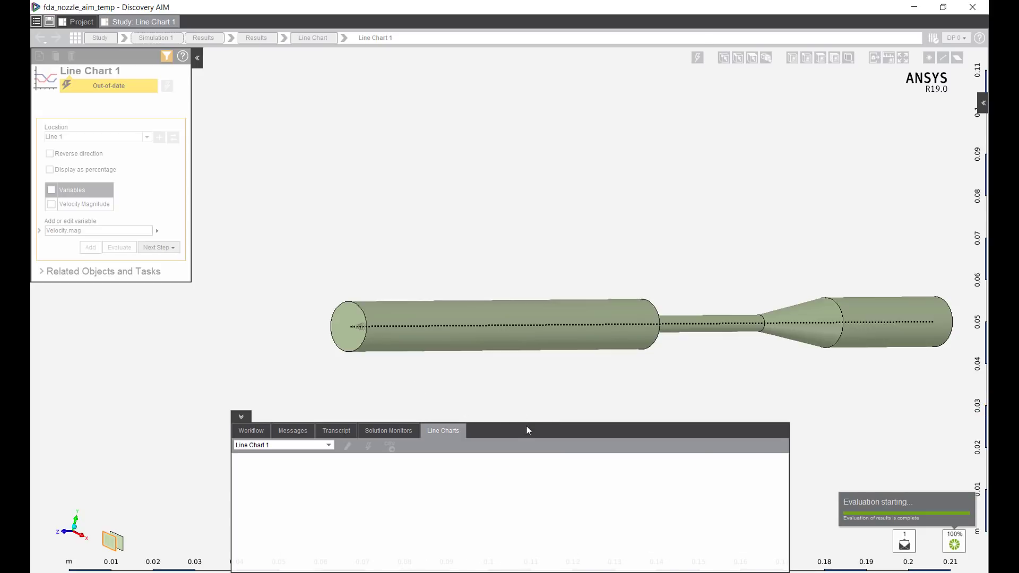
Export the chart data to CSV, overwriting simulation data temp1.csv.
drag(529, 425, 529, 372)
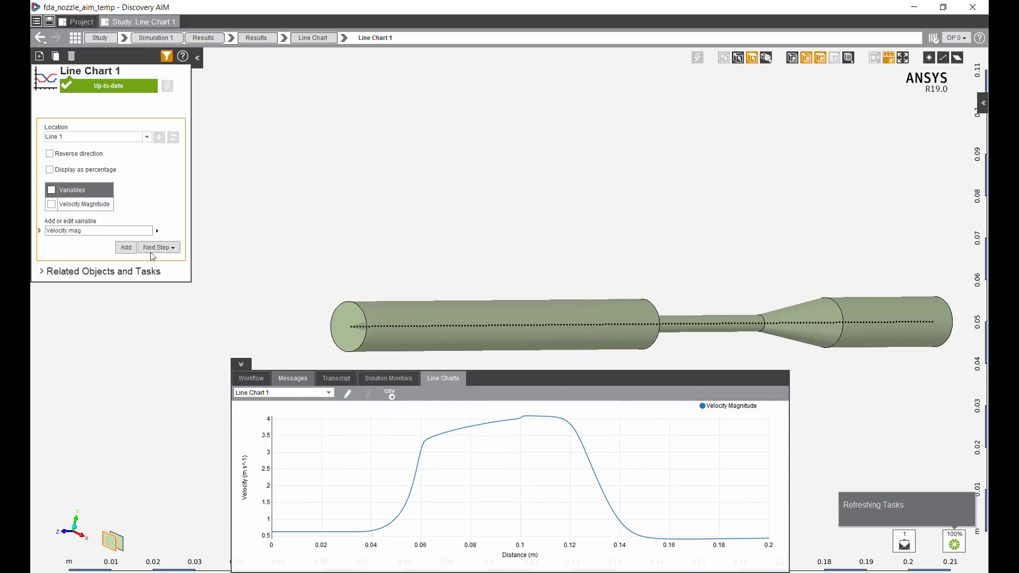
click(390, 397)
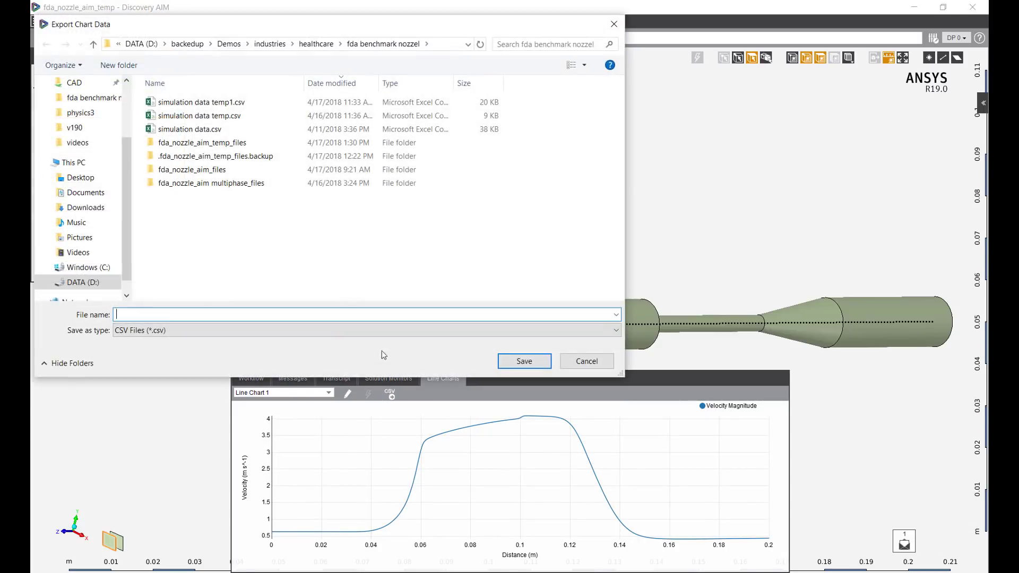
double_click(199, 115)
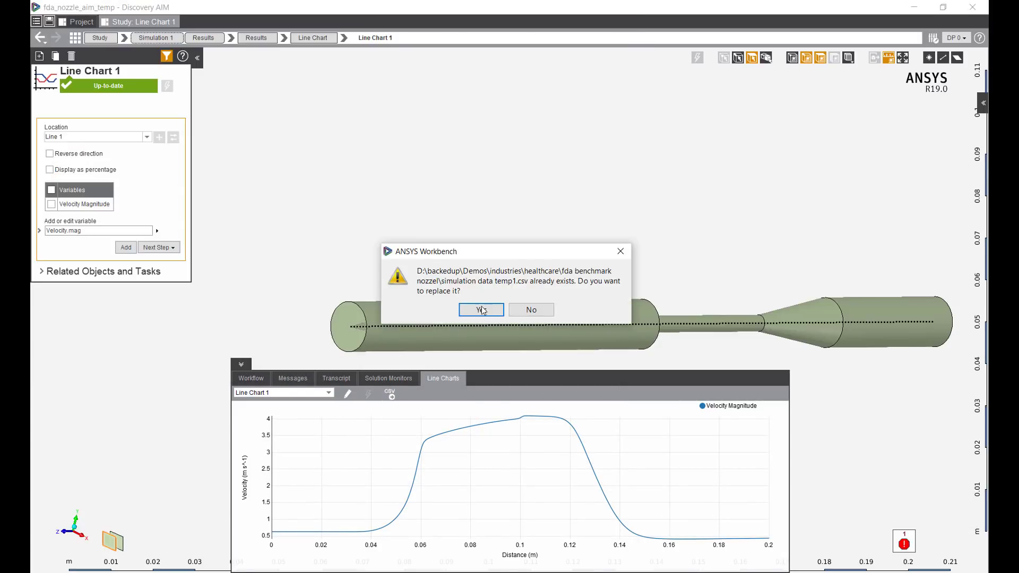
click(481, 310)
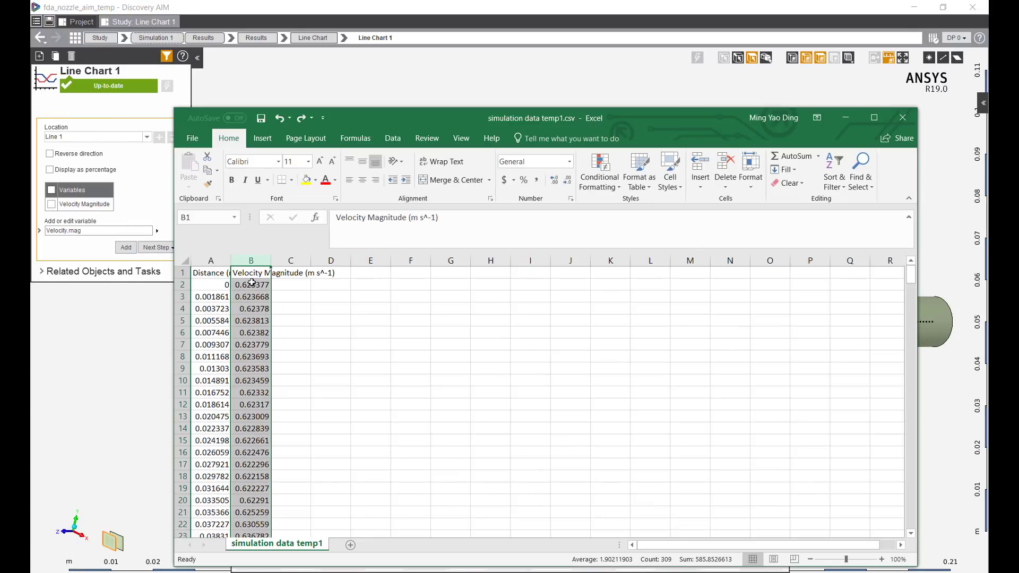
Shift the velocity data into column C and enter the formula =A2-0.1 in cell B2.
drag(271, 275, 291, 273)
click(252, 288)
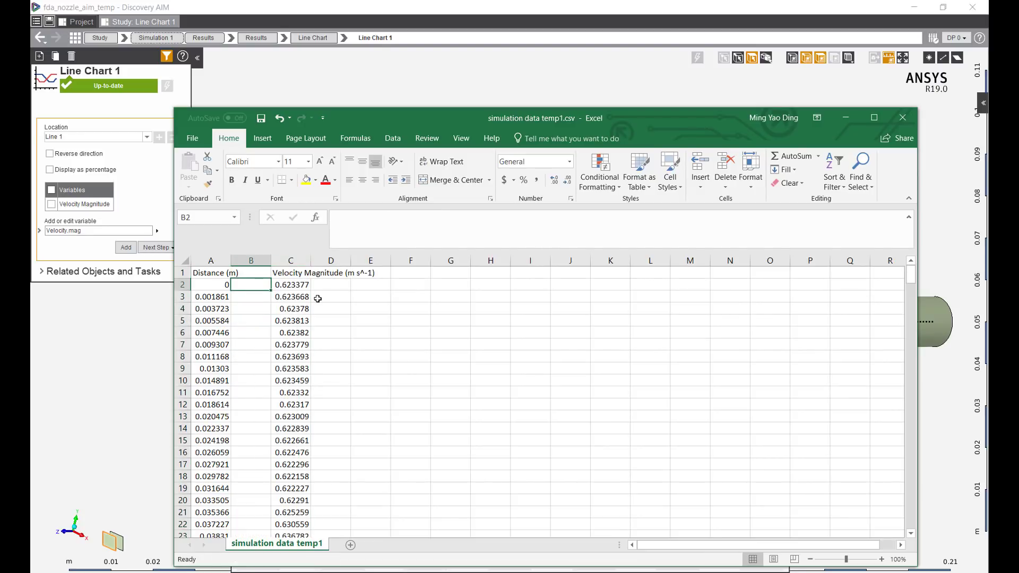
text(-0.1)
key(Return)
key(Up)
click(358, 215)
text(=)
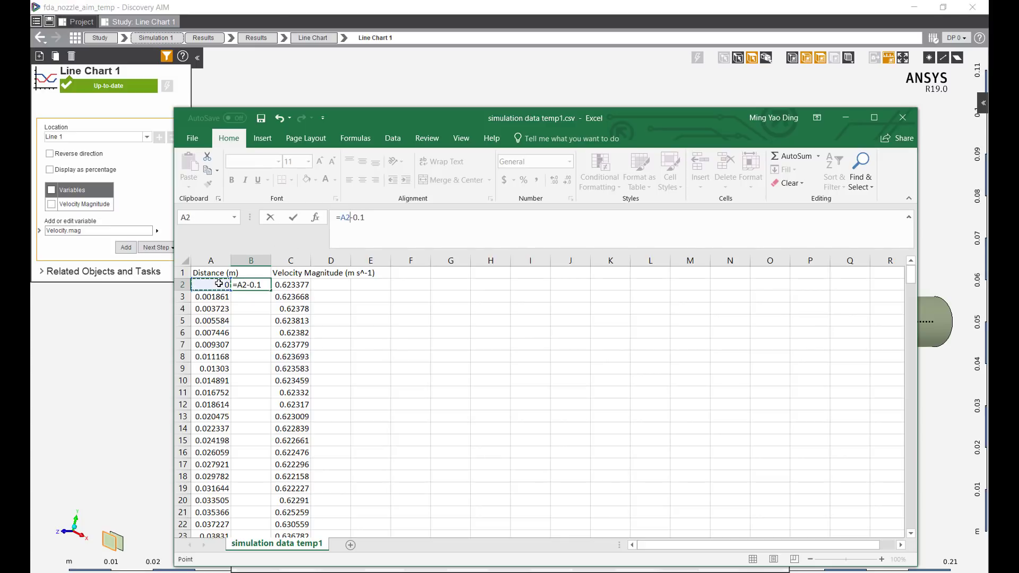
key(Return)
Fill the =A2-0.1 formula down column B to row 309, select columns B:C, and minimize Excel.
click(251, 285)
key(ctrl+c)
drag(911, 275, 911, 519)
shift+click(275, 525)
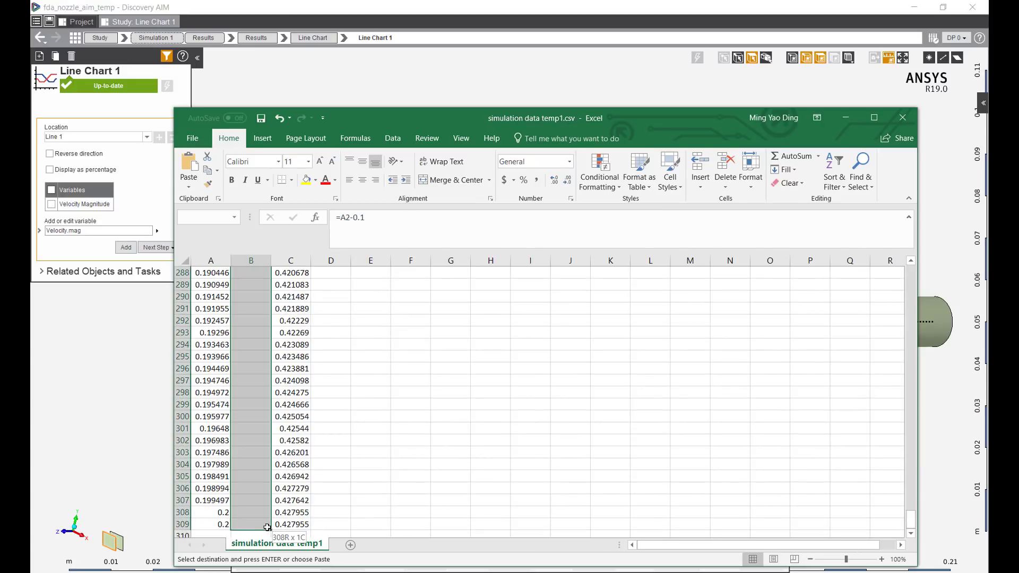
key(ctrl+v)
key(ctrl+Home)
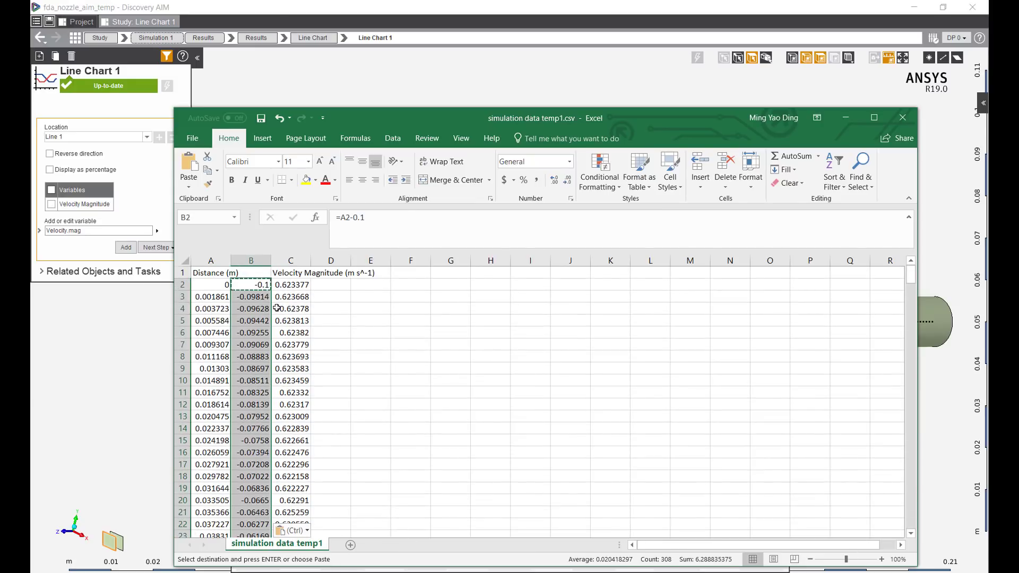
drag(251, 261, 295, 262)
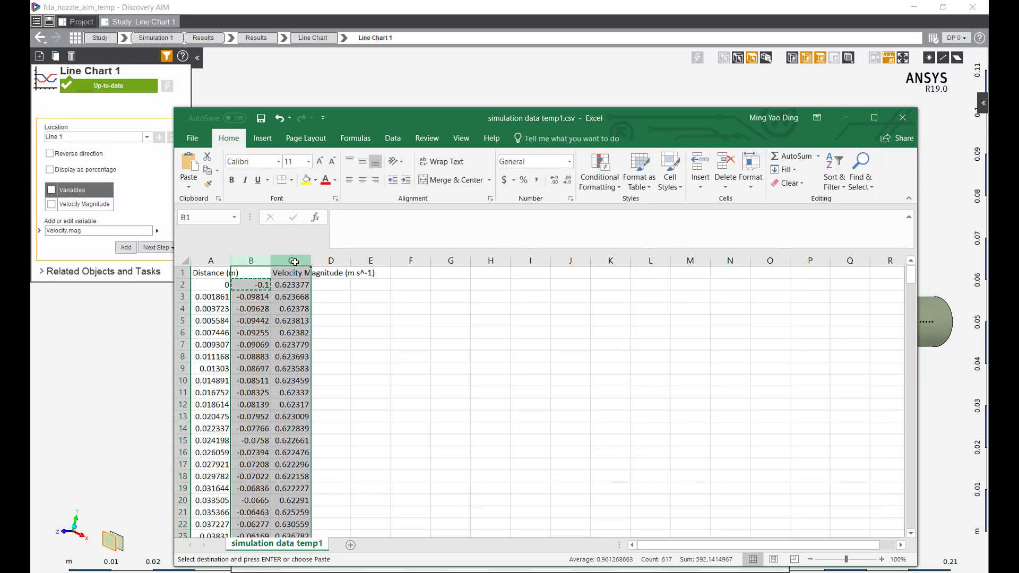
click(846, 116)
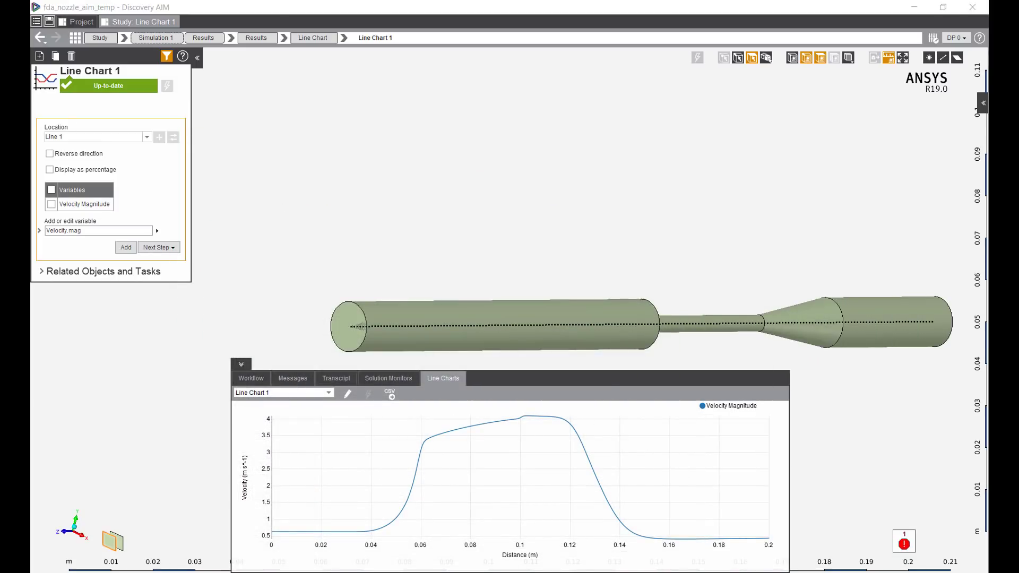
Paste the shifted simulation data into columns K–L and insert a plain scatter chart.
key(alt+Tab)
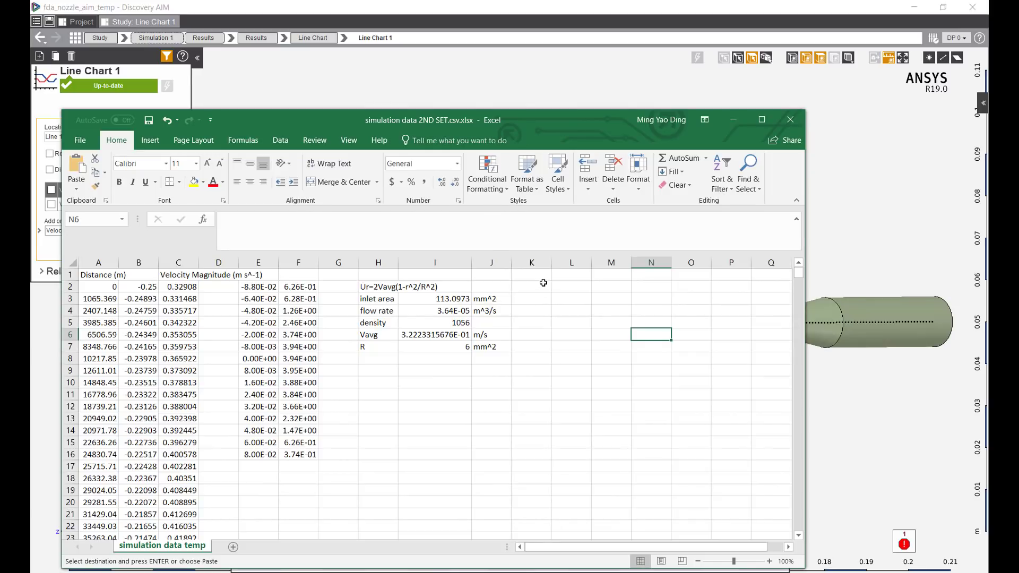
click(538, 277)
right_click(538, 277)
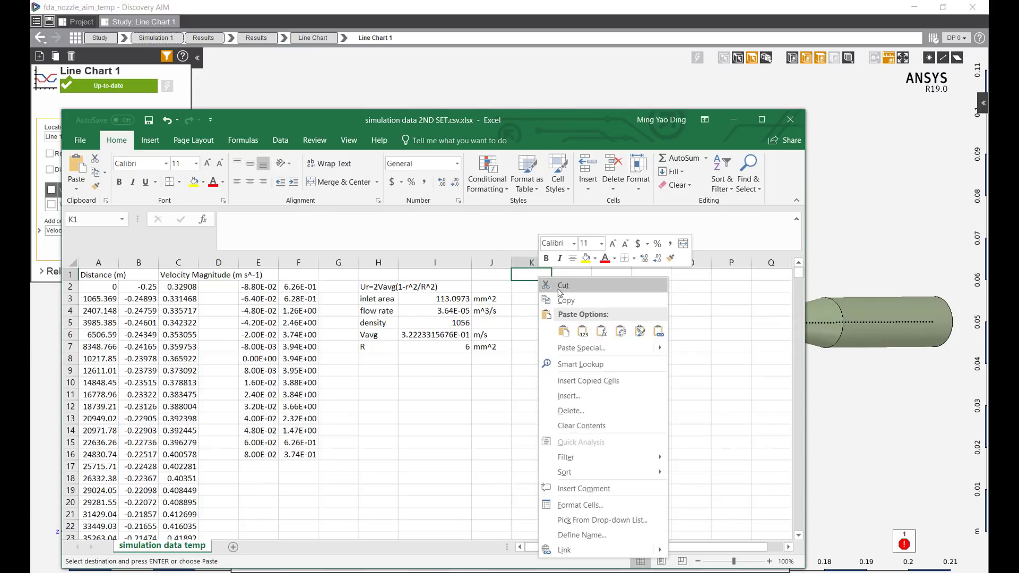
click(584, 330)
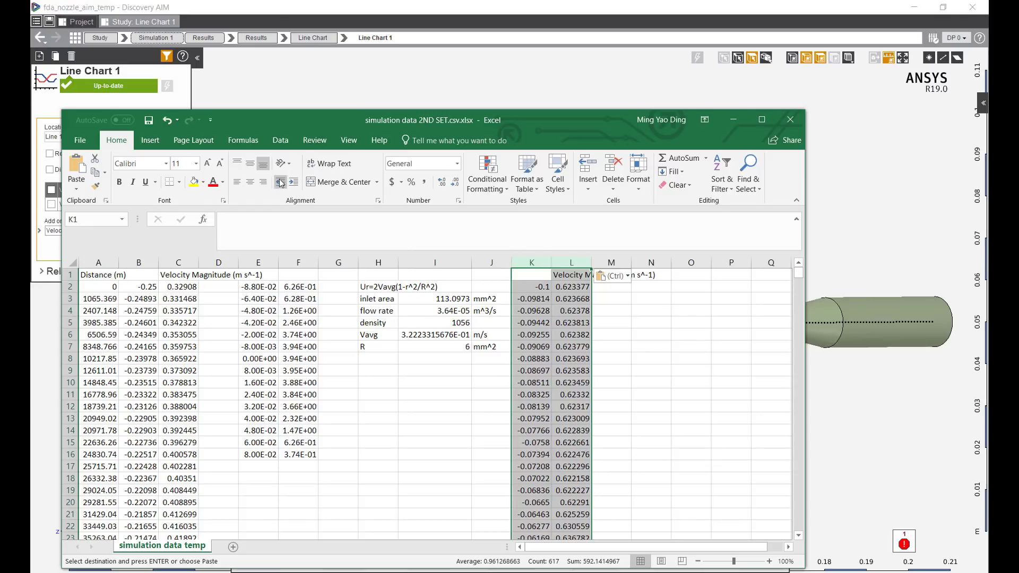
click(159, 141)
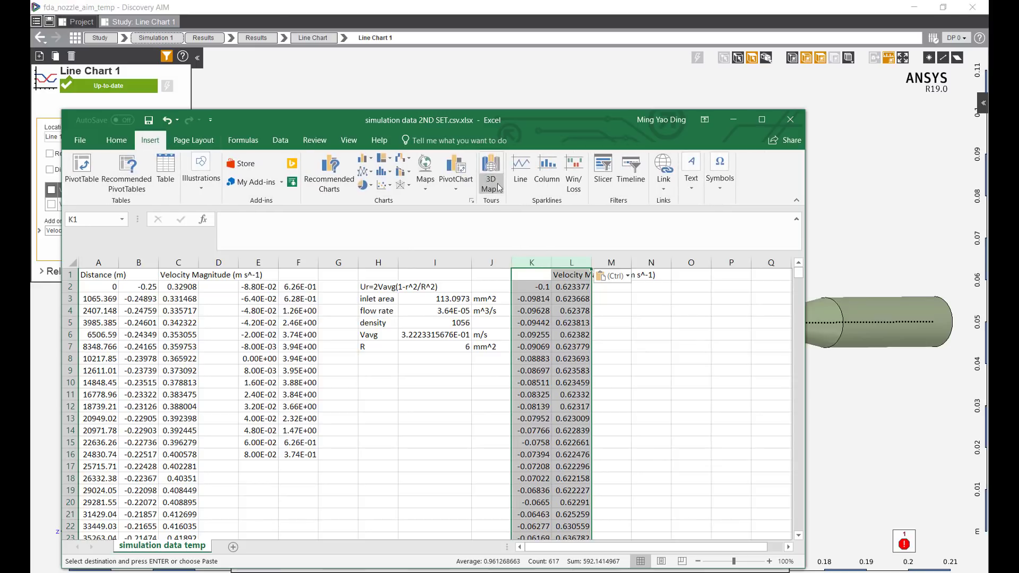
click(381, 186)
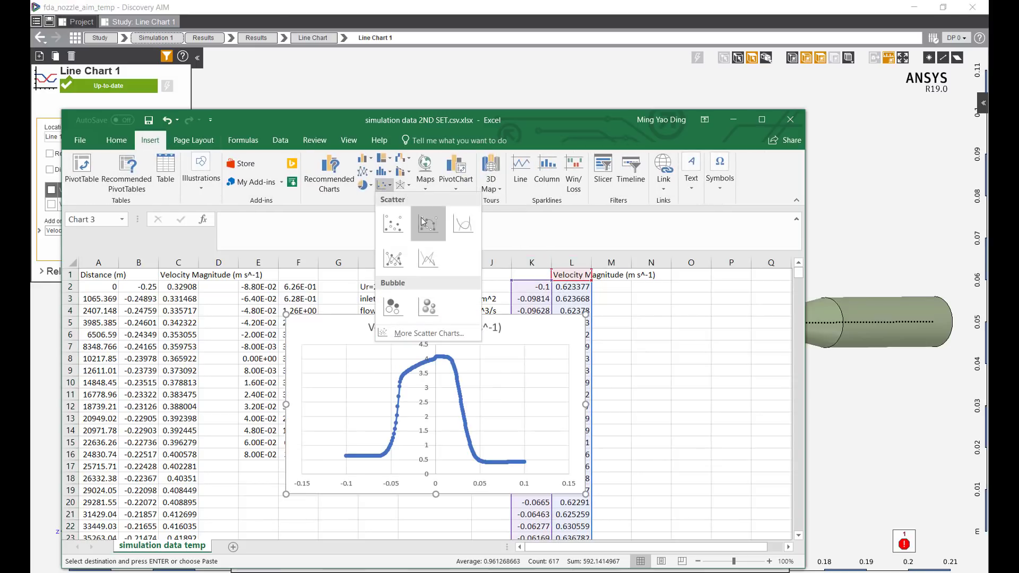
click(393, 229)
drag(499, 359, 573, 358)
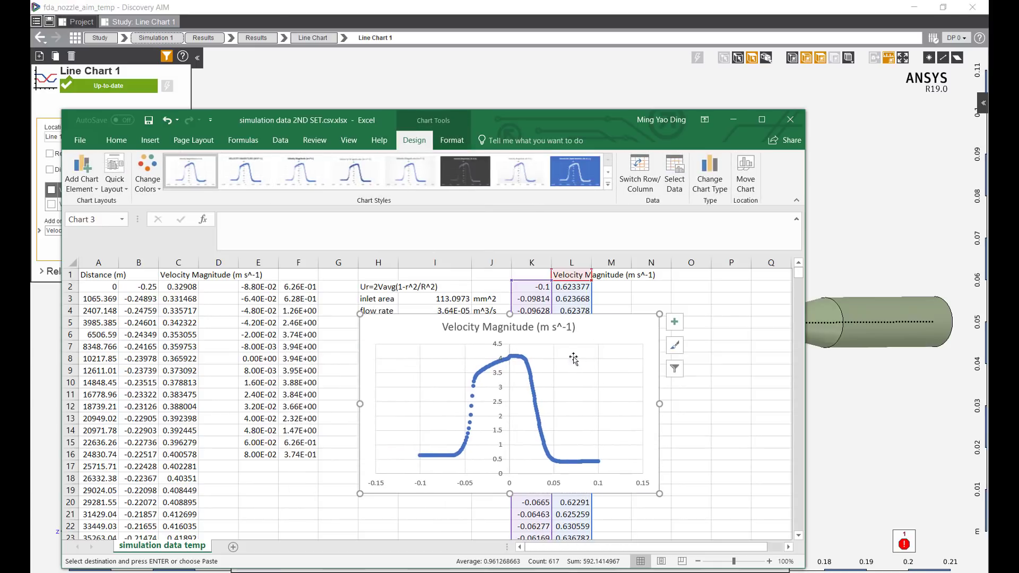
Add a test-data series to the chart with X = E2:E16 and Y = F2:F16.
right_click(578, 393)
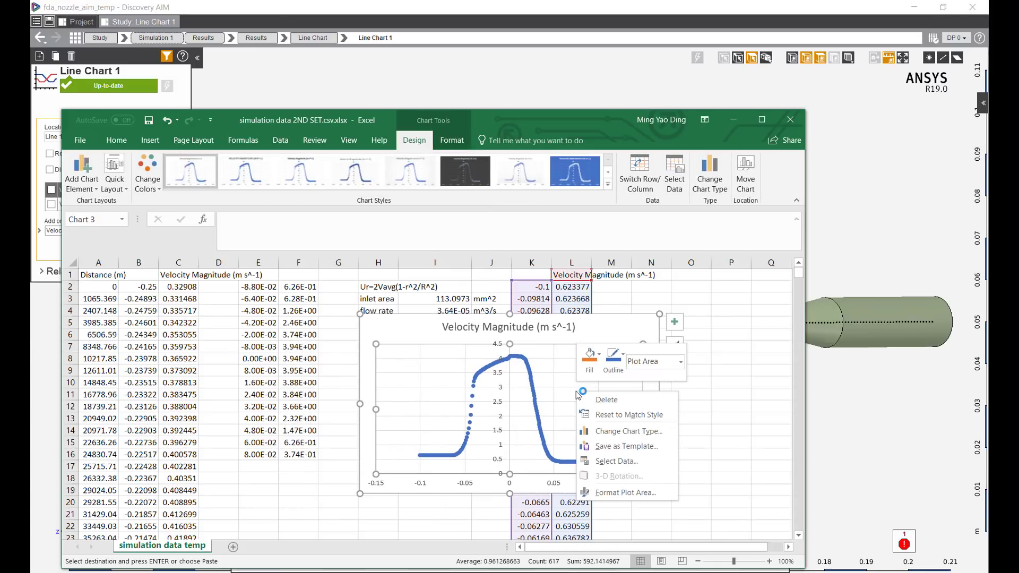
click(614, 462)
click(403, 327)
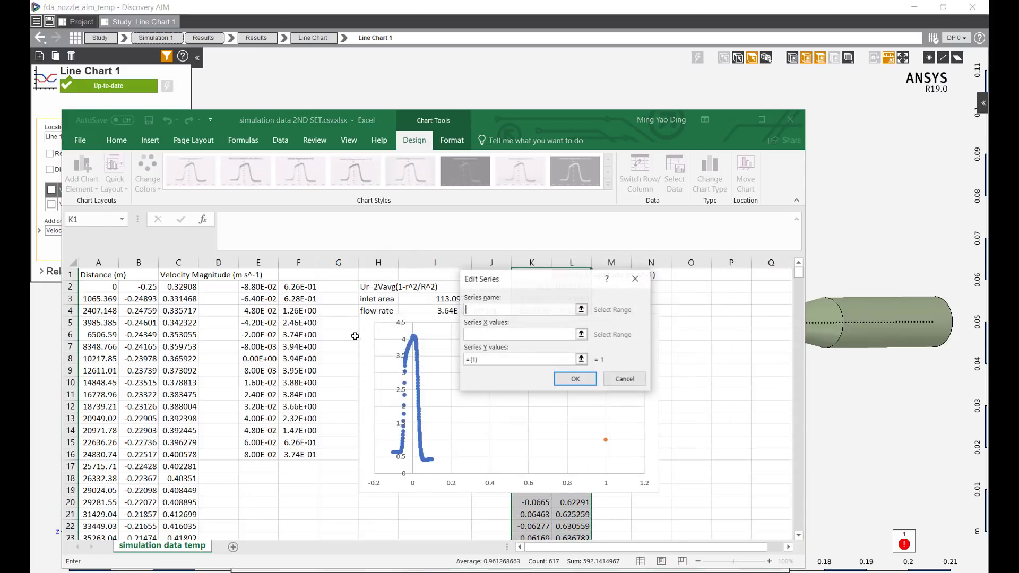
click(581, 334)
drag(264, 289, 263, 455)
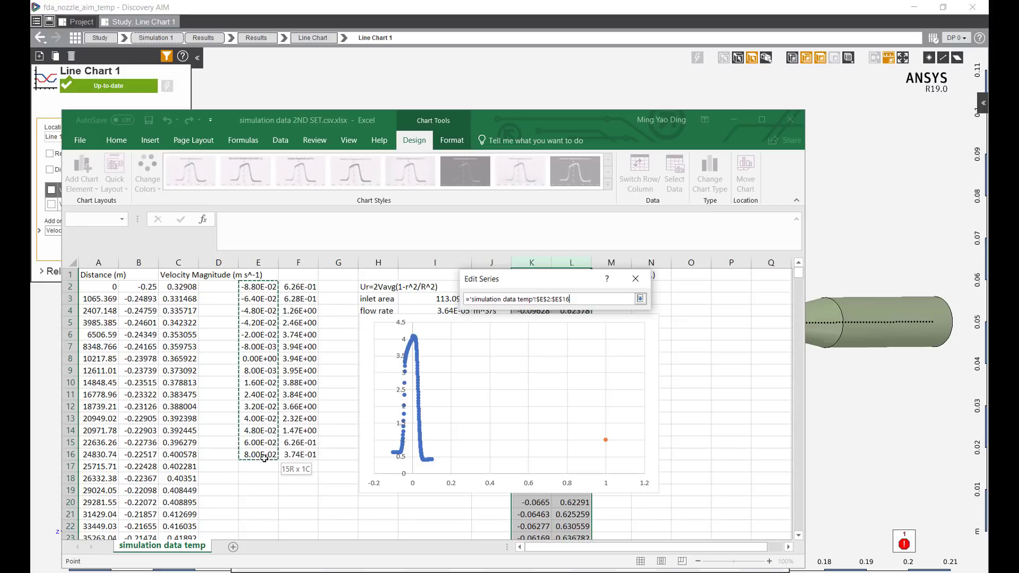
click(640, 299)
click(582, 358)
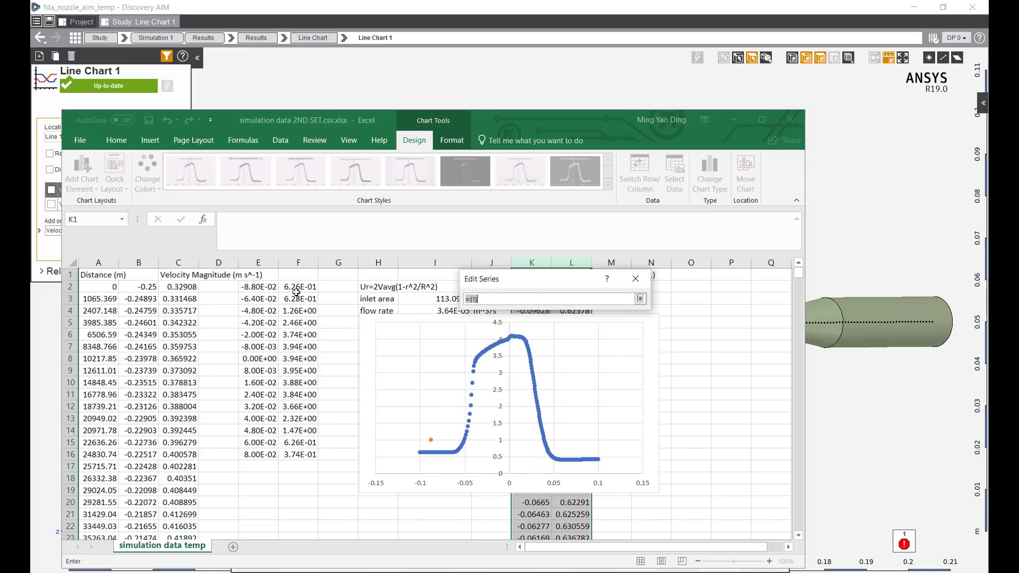
drag(296, 290, 295, 455)
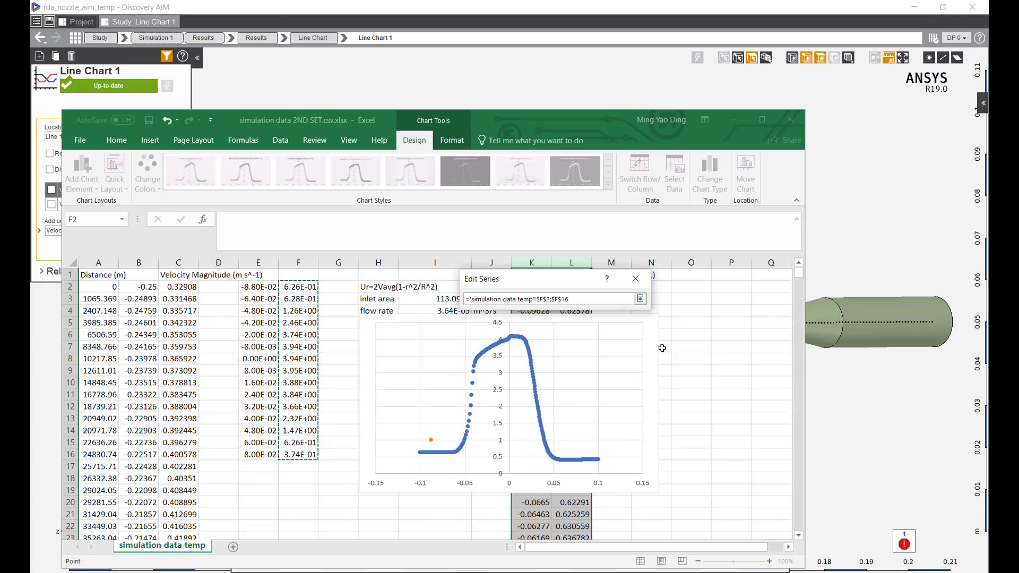
click(640, 299)
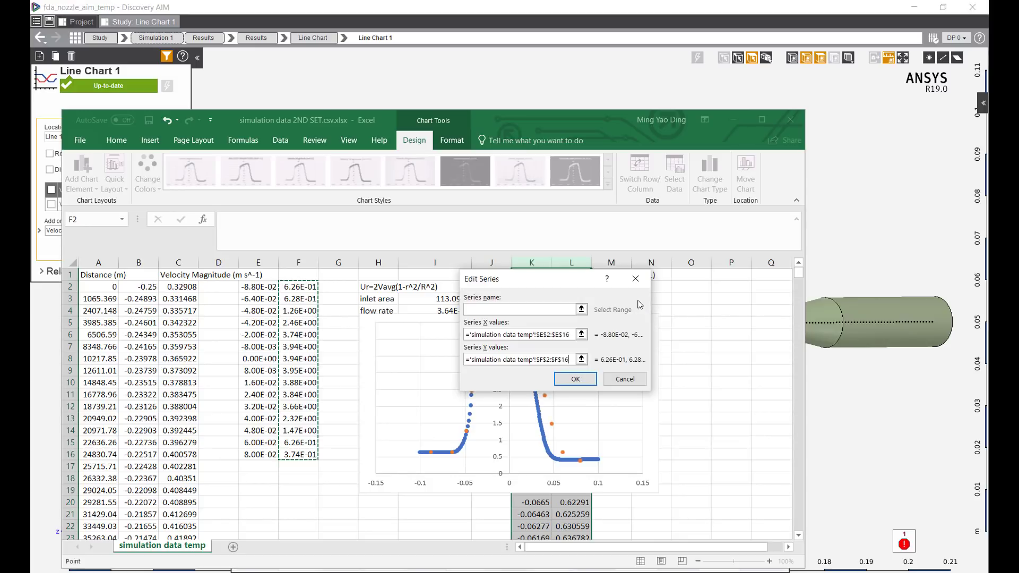
click(575, 380)
click(656, 418)
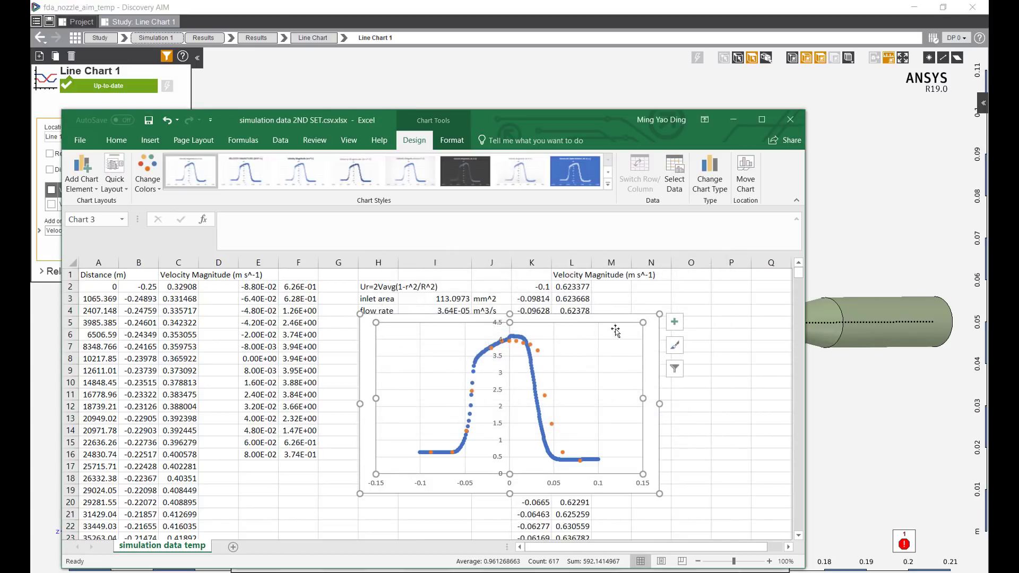
Read point values on the maximized simulated-versus-test velocity chart, then return to Discovery AIM.
double_click(602, 120)
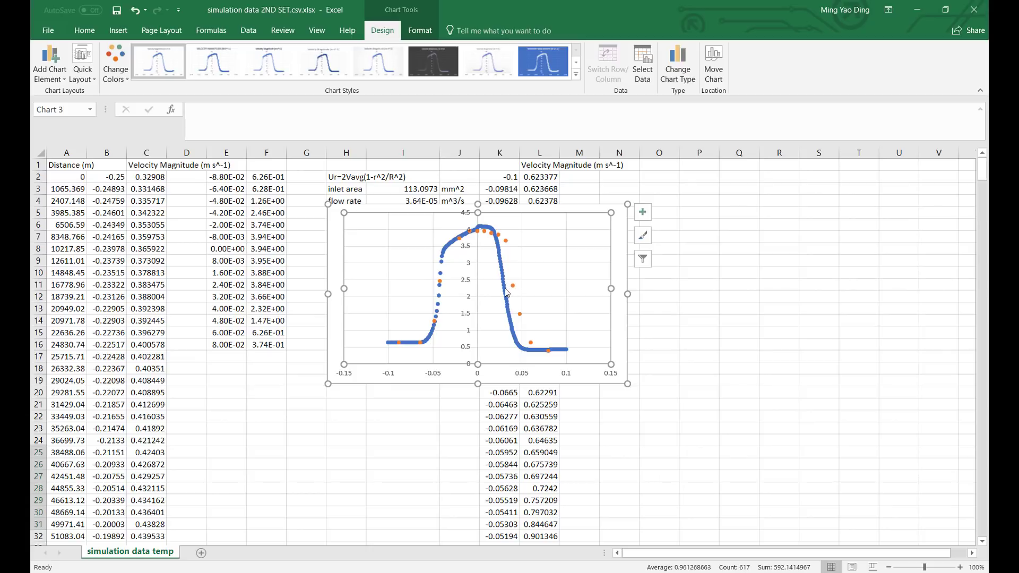
mouse_move(507, 291)
mouse_move(416, 346)
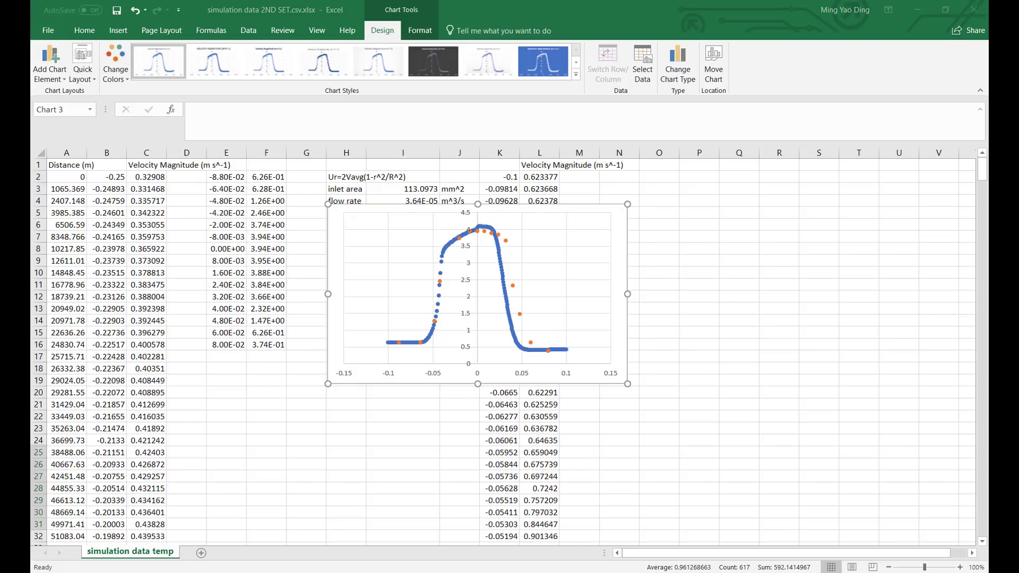
key(alt+Tab)
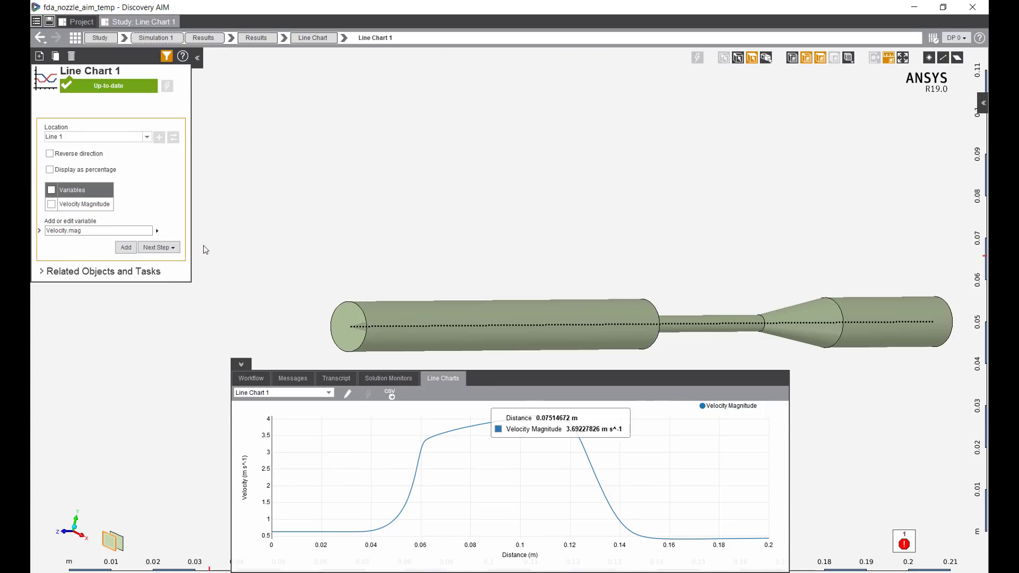
Switch the Strain Rate 1 contour to Dynamic Viscosity with linear colour distribution and update it.
click(261, 383)
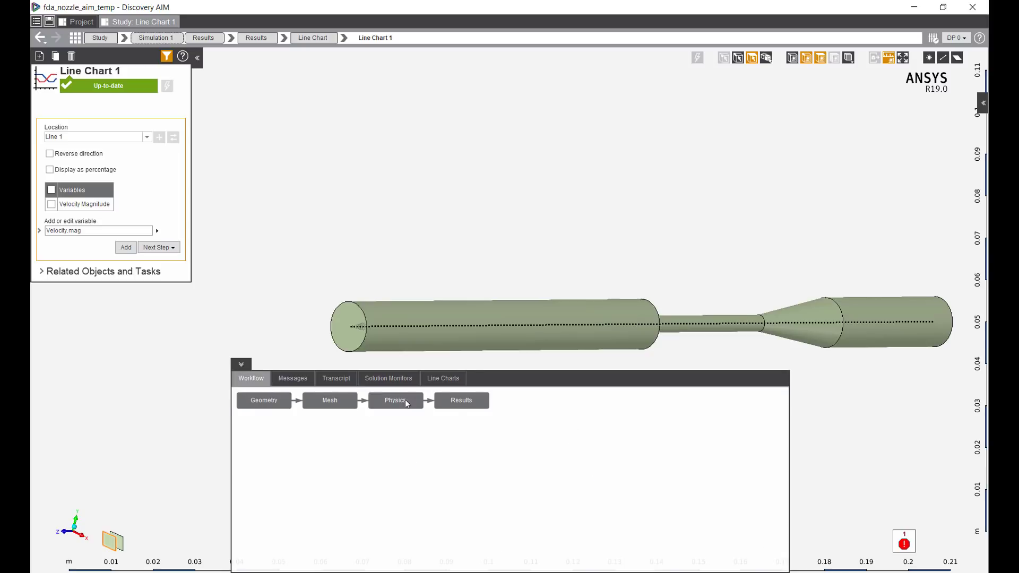
click(461, 400)
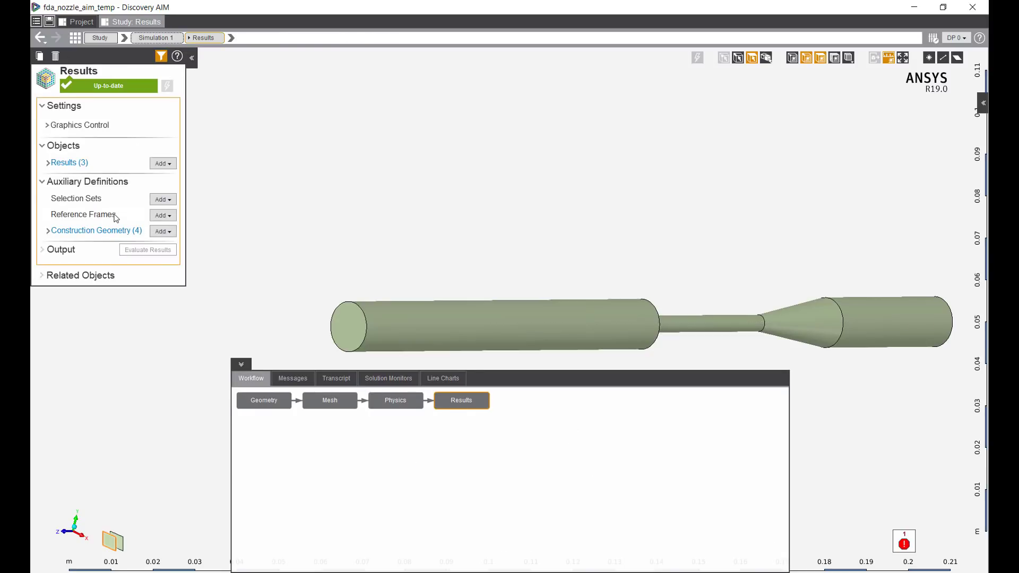
click(71, 163)
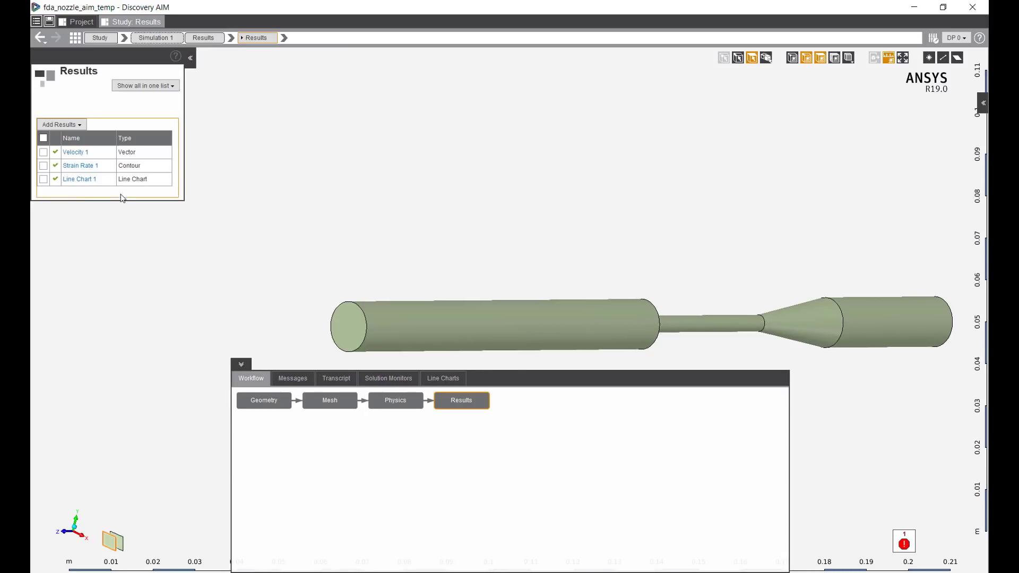
click(76, 168)
click(155, 155)
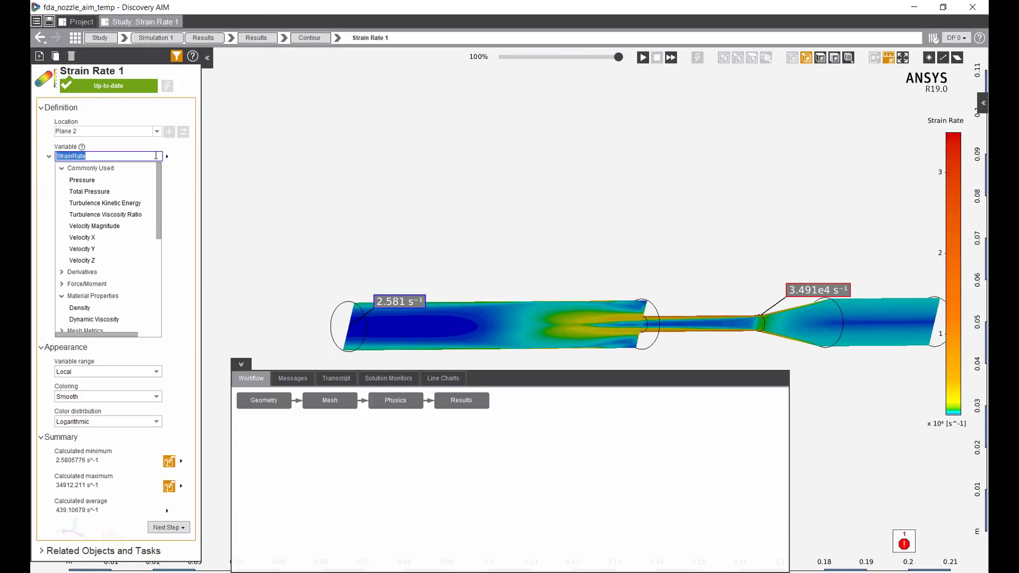
scroll(118, 289, down, 1)
click(113, 289)
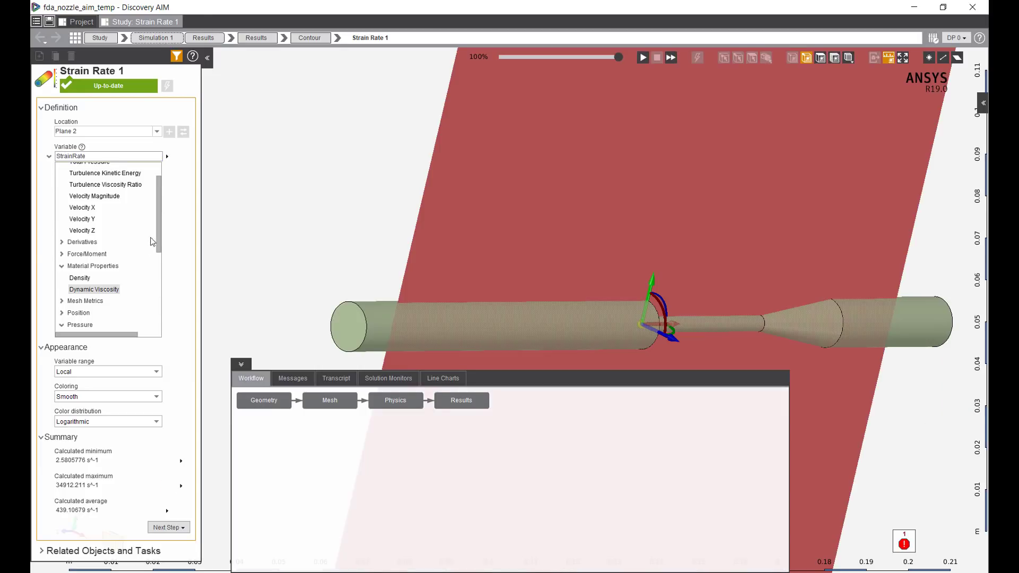
click(132, 245)
click(109, 257)
click(167, 85)
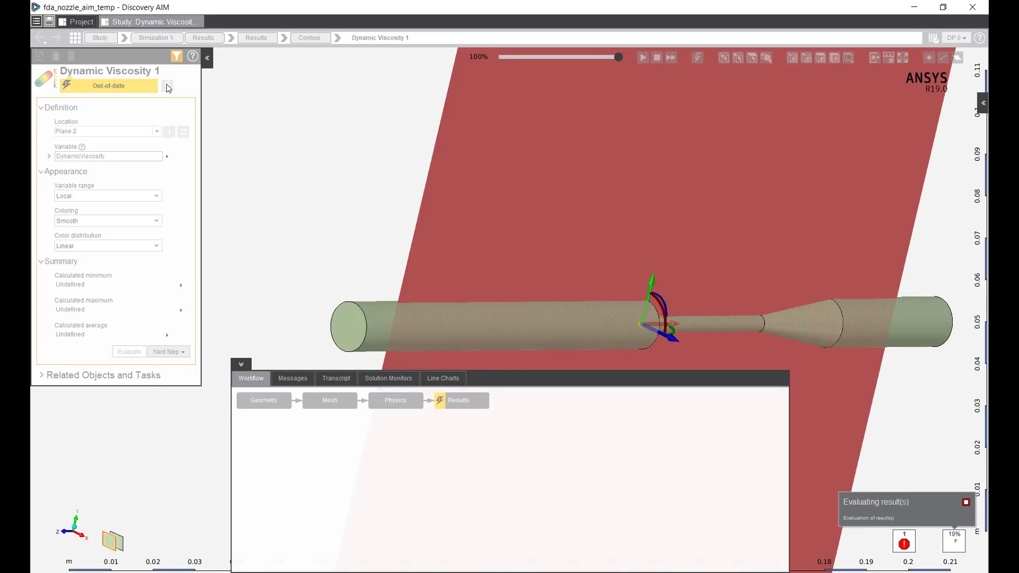
Rotate, zoom and pan the view to show the viscosity contour on the nozzle mid-plane.
middle_drag(518, 177, 557, 267)
scroll(630, 280, up, 3)
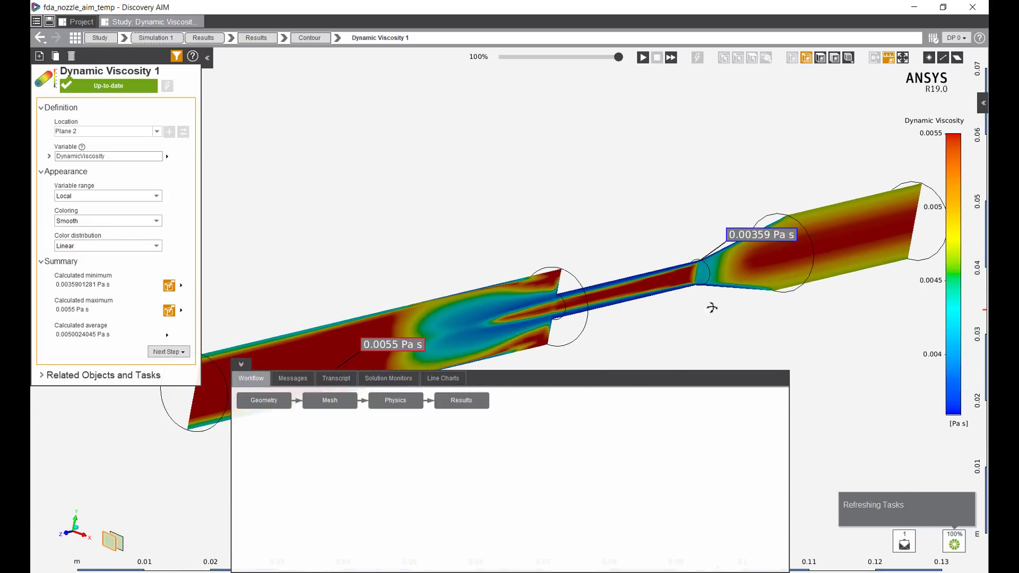
middle_drag(705, 303, 683, 241)
scroll(625, 341, down, 5)
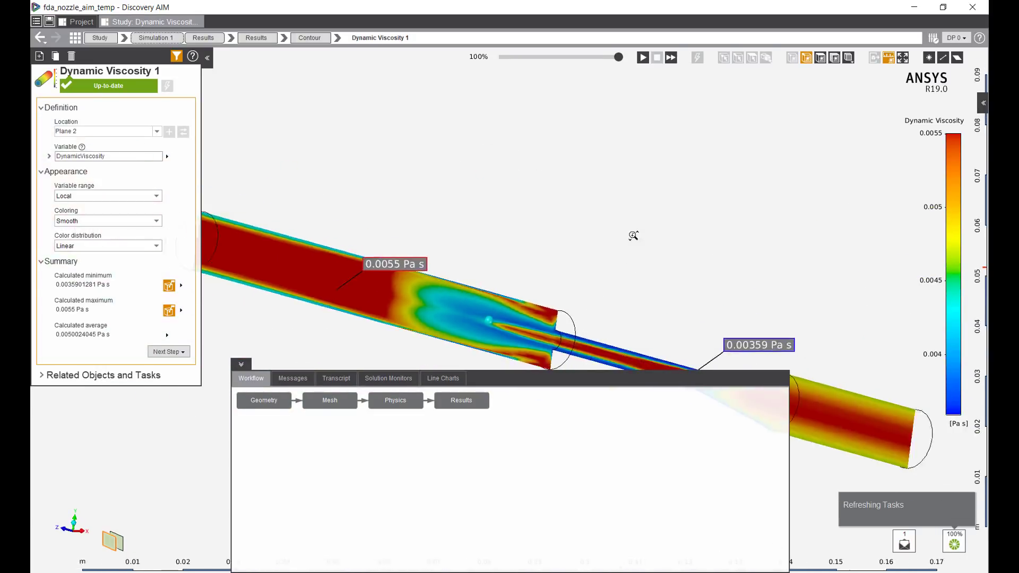
ctrl+middle_drag(507, 346, 520, 283)
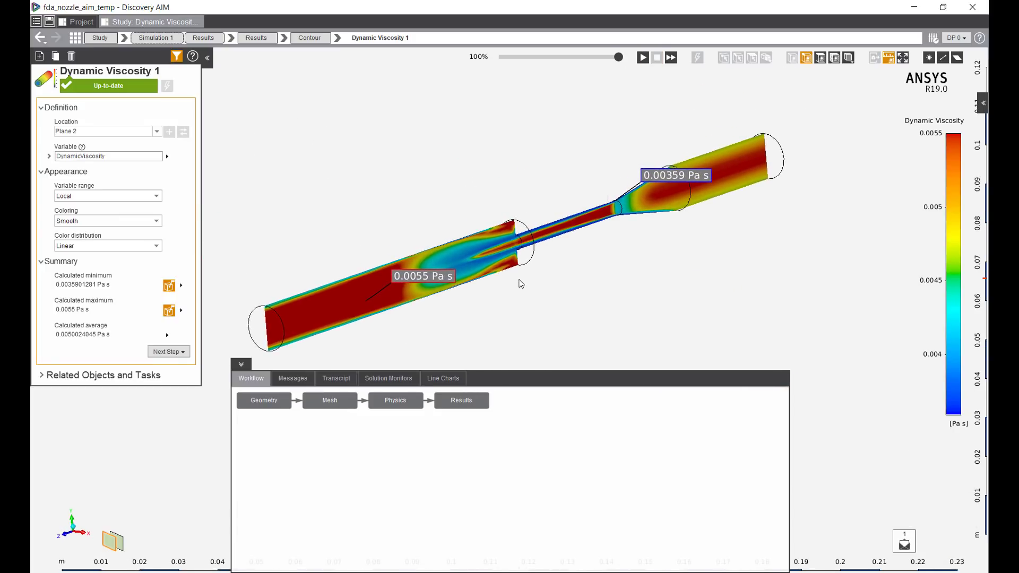